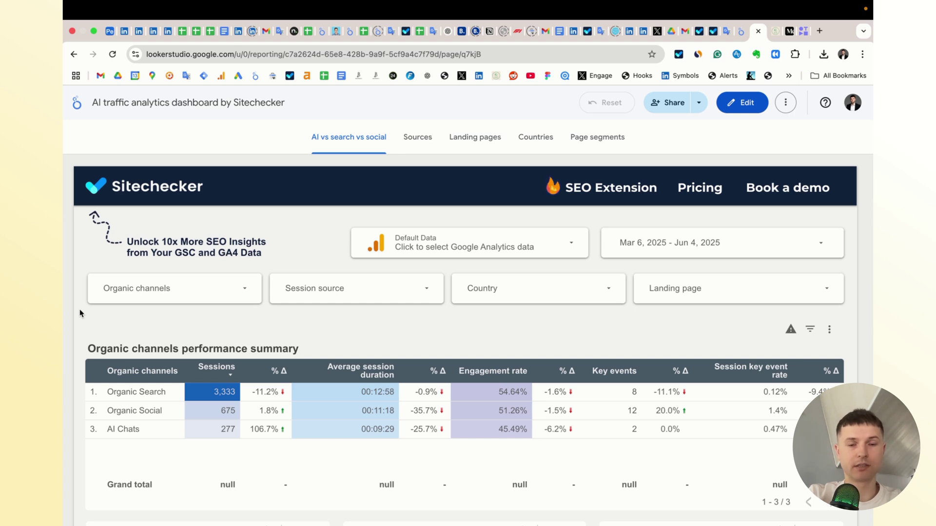
left_click(741, 102)
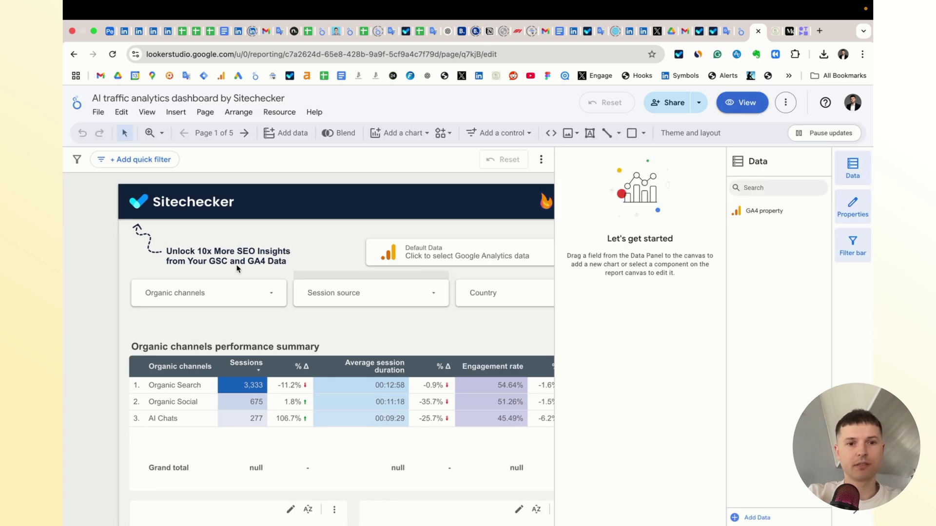
left_click(273, 310)
left_click(279, 112)
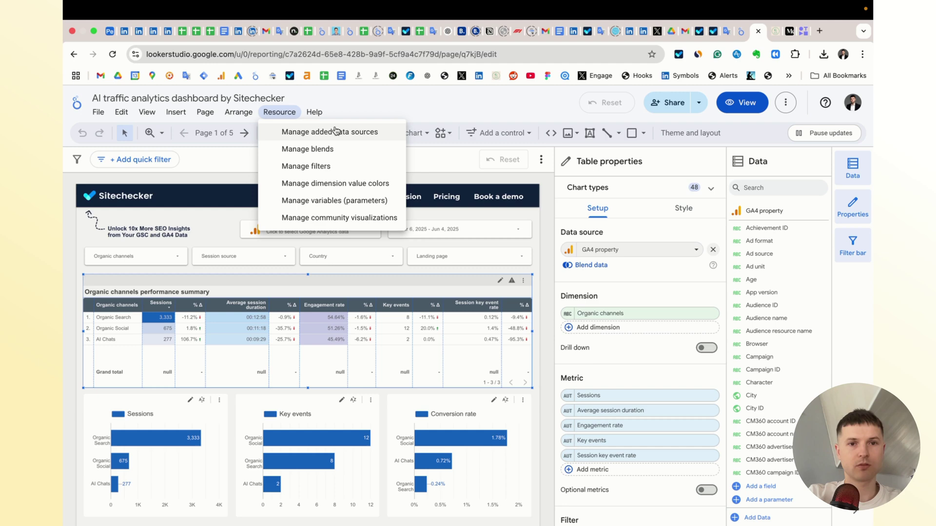
left_click(336, 132)
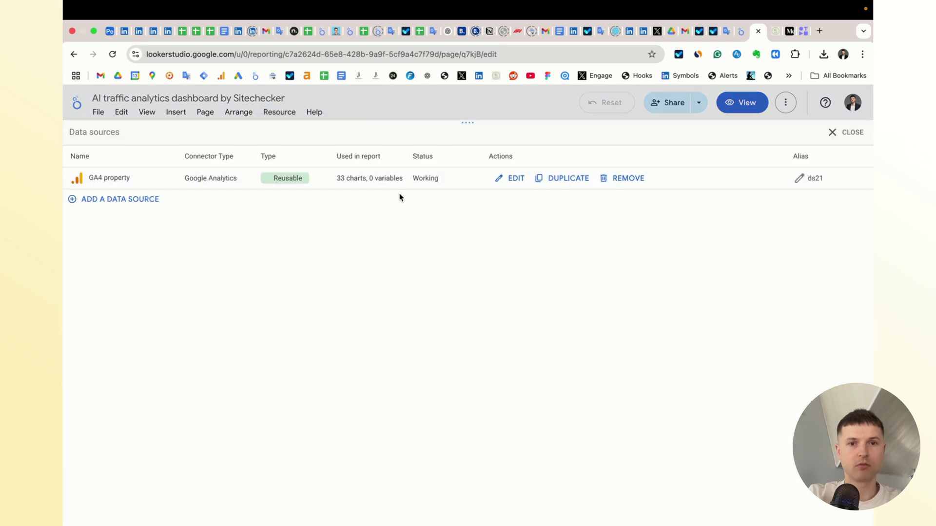
left_click(510, 177)
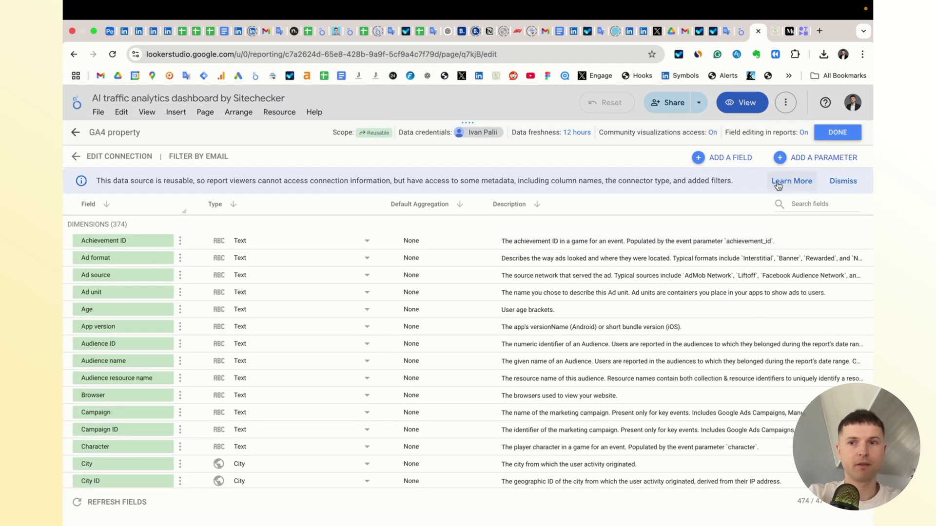
left_click(805, 204)
type("organic")
left_click(127, 295)
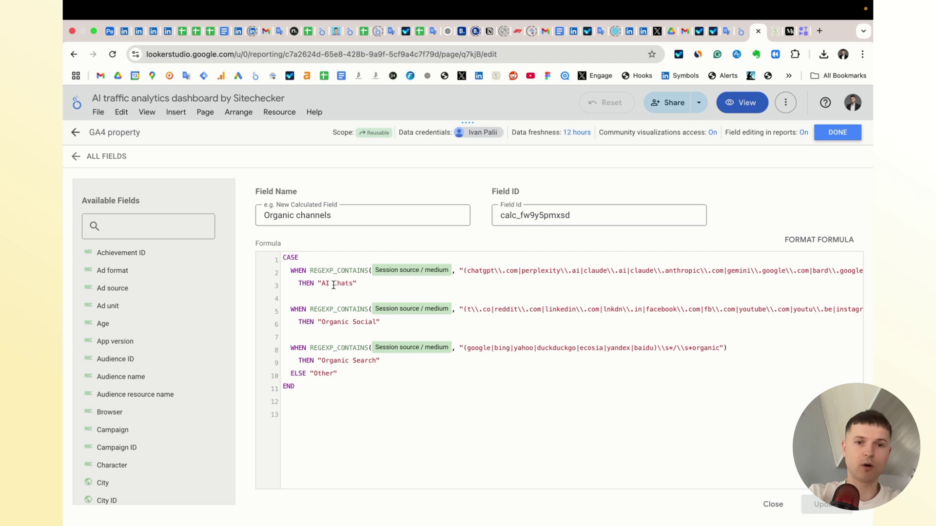
left_click(773, 505)
- Close the data source and switch the report back to view mode on the AI vs search vs social page
left_click(836, 135)
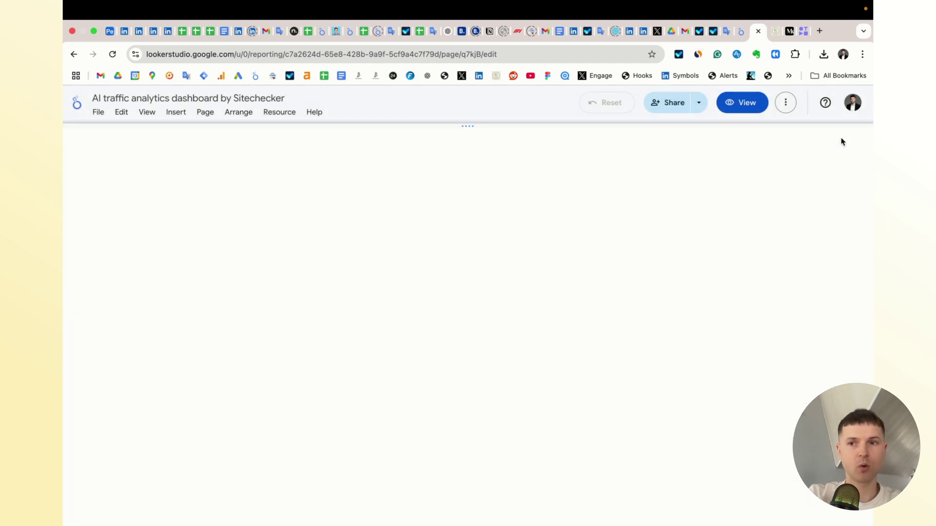
left_click(742, 103)
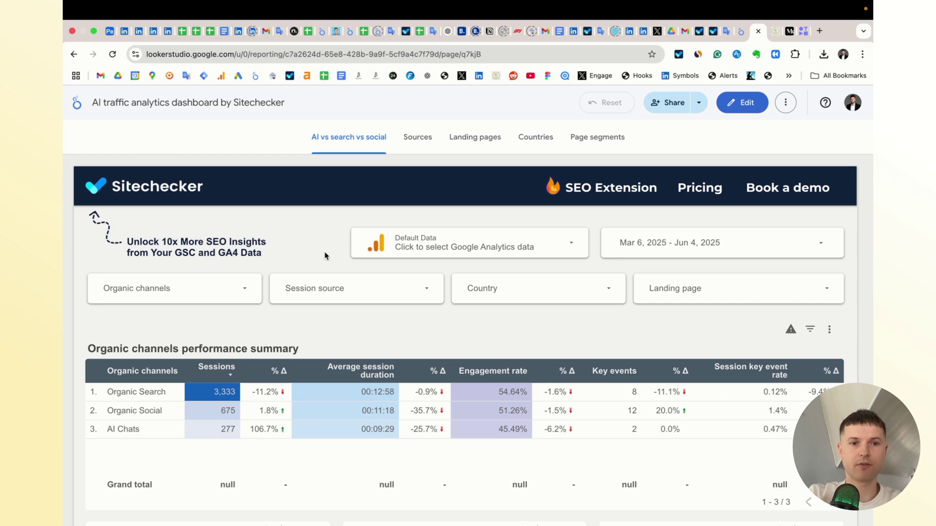
scroll(76, 288, "down", 1)
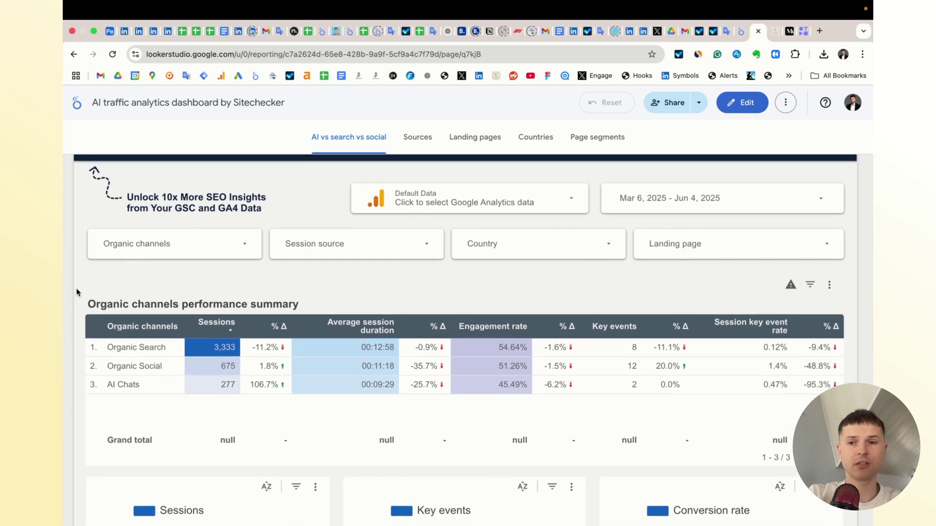
scroll(76, 288, "down", 10)
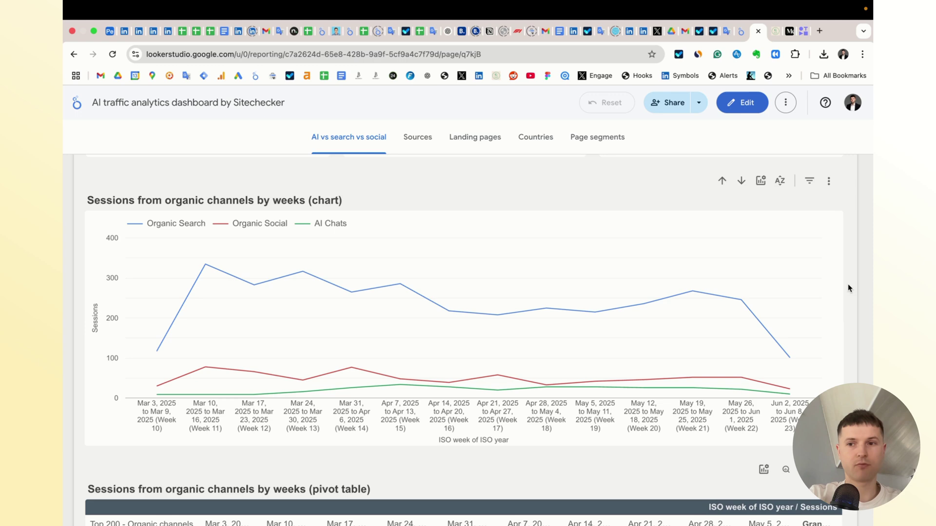
- Review the AI vs search vs social page, then open the Sources page, where chatgpt.com leads with 233 sessions
scroll(847, 284, "up", 10)
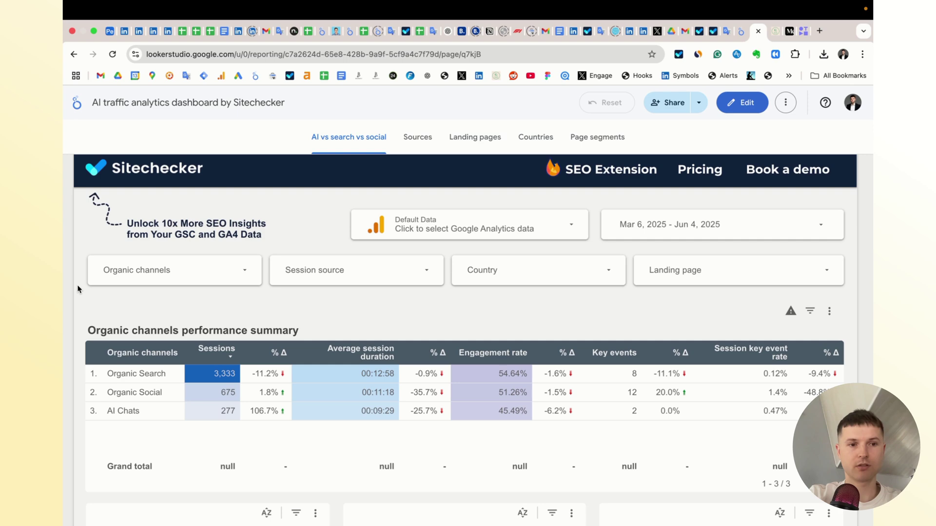
scroll(77, 289, "down", 5)
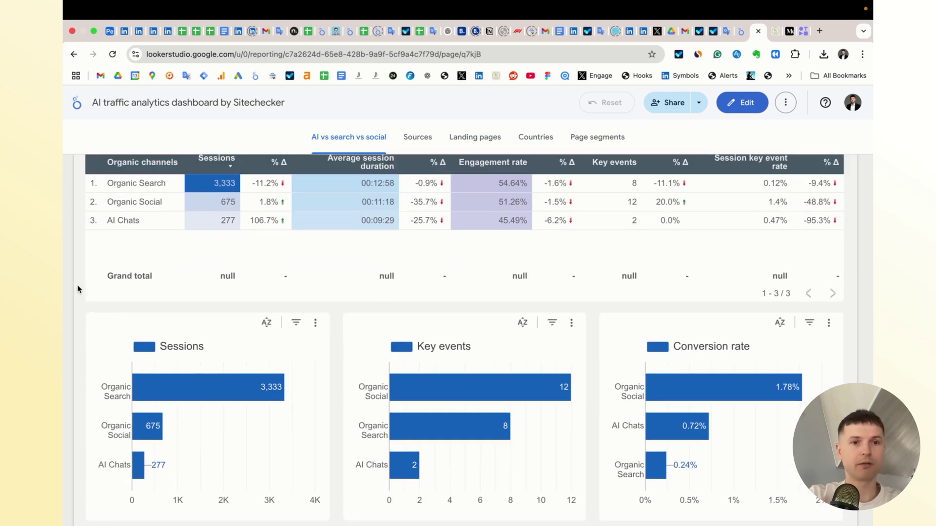
scroll(78, 288, "up", 2)
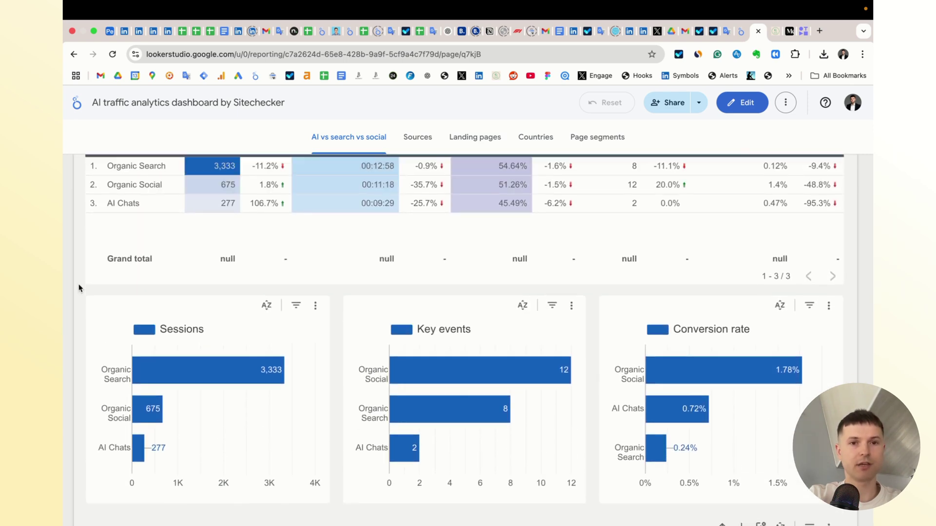
scroll(78, 288, "down", 7)
scroll(79, 293, "down", 10)
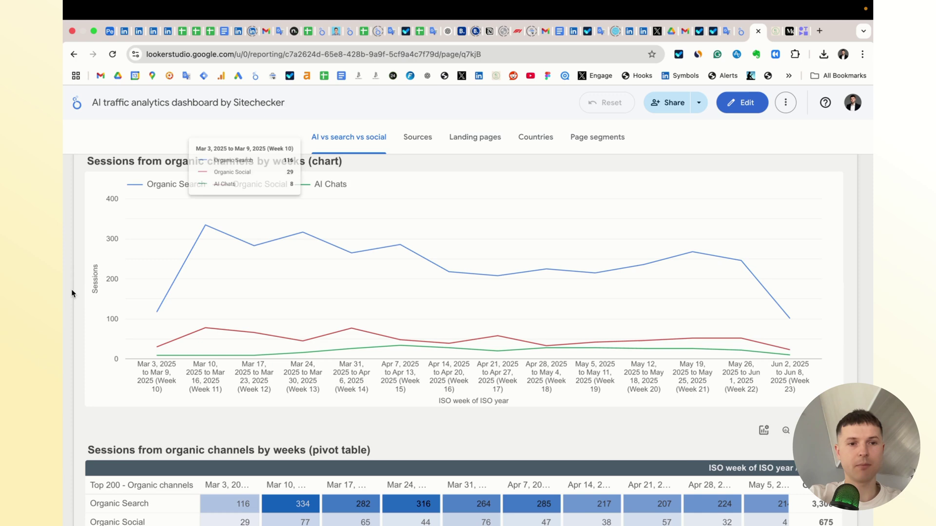
scroll(78, 302, "down", 14)
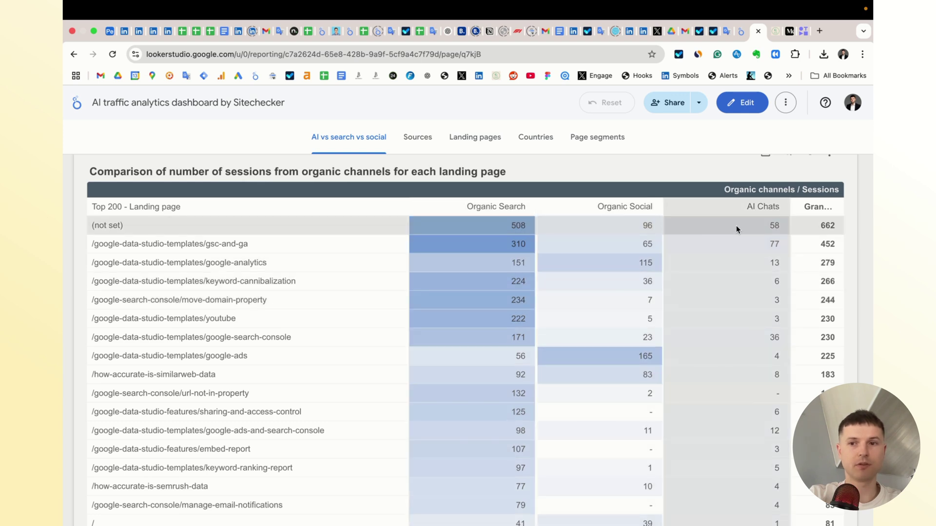
left_click(418, 137)
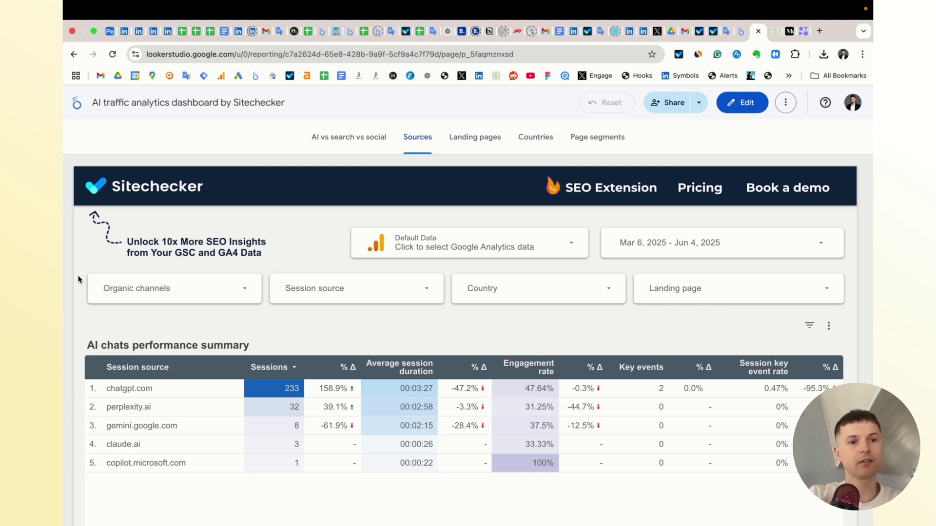
scroll(78, 279, "down", 2)
scroll(78, 280, "down", 6)
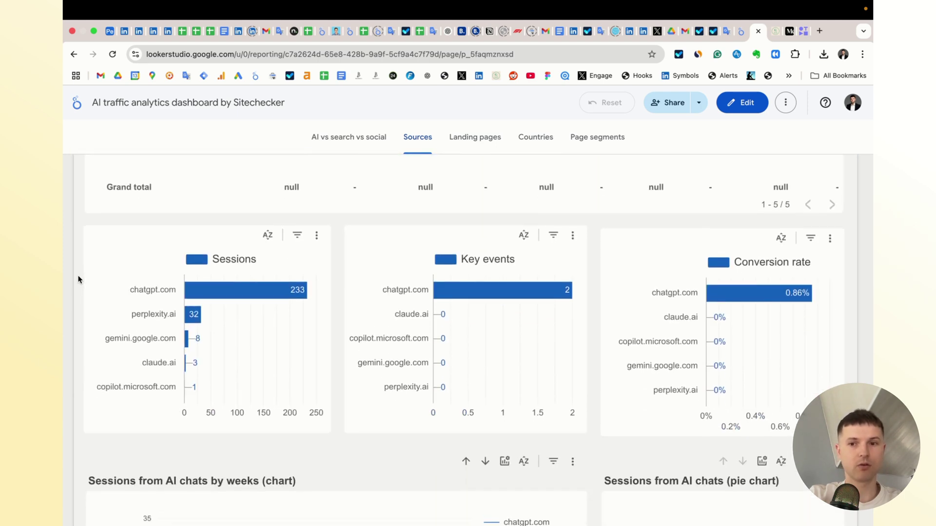
scroll(78, 279, "down", 5)
scroll(78, 280, "down", 6)
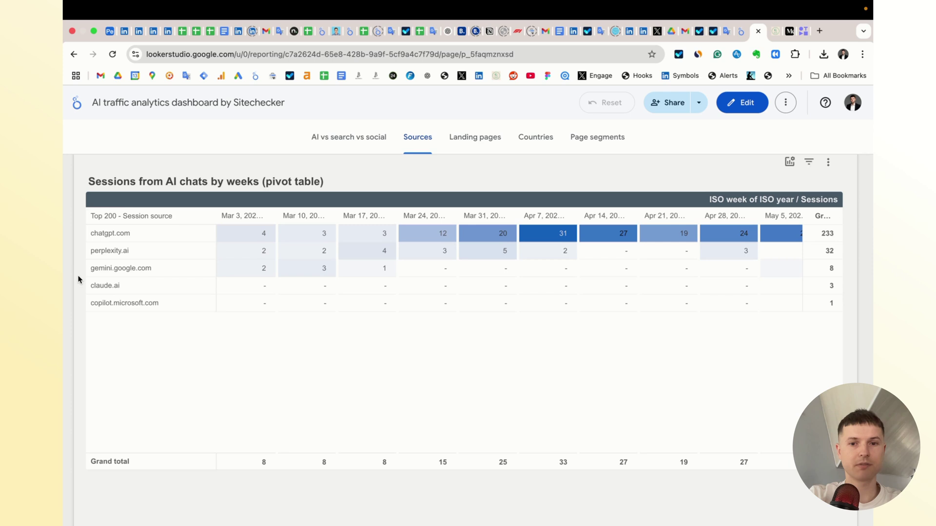
scroll(78, 278, "up", 15)
scroll(74, 300, "down", 12)
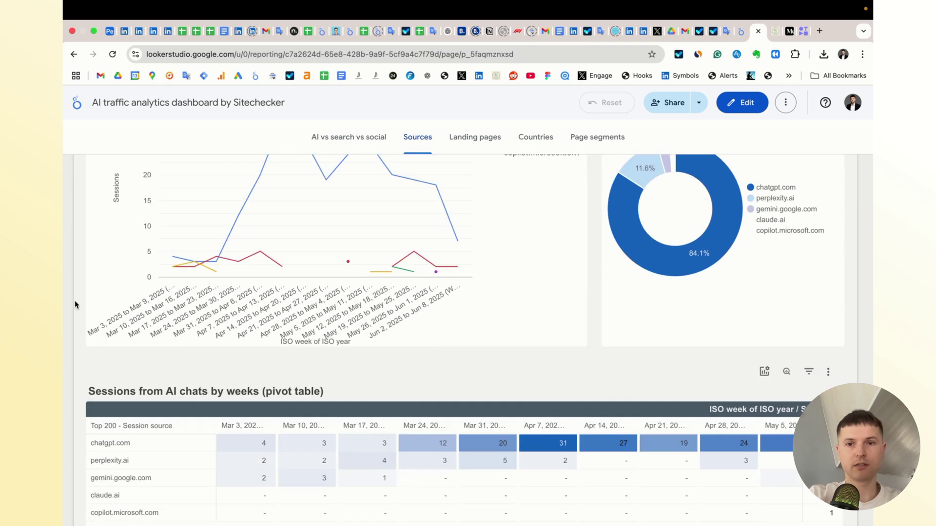
scroll(75, 300, "up", 6)
scroll(75, 300, "up", 1)
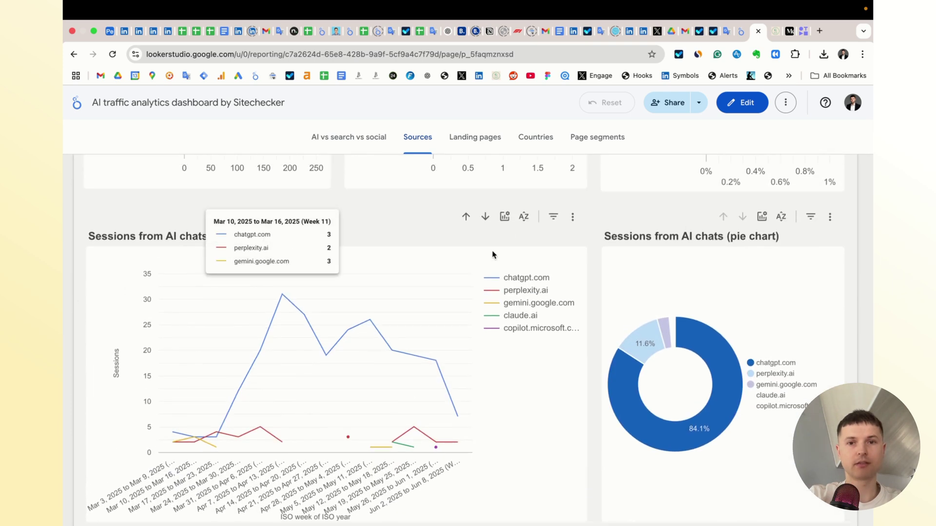
left_click(504, 215)
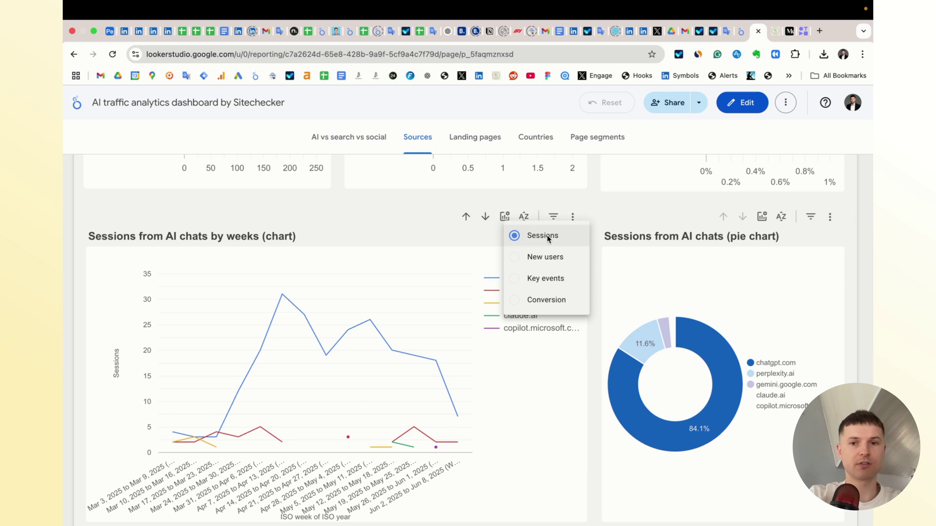
left_click(762, 218)
left_click(763, 218)
left_click(621, 218)
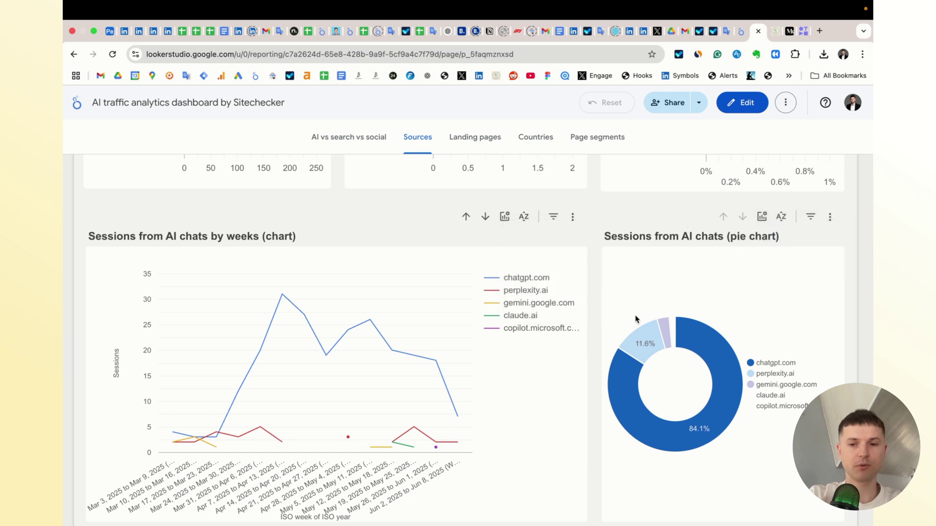
left_click(762, 216)
left_click(576, 235)
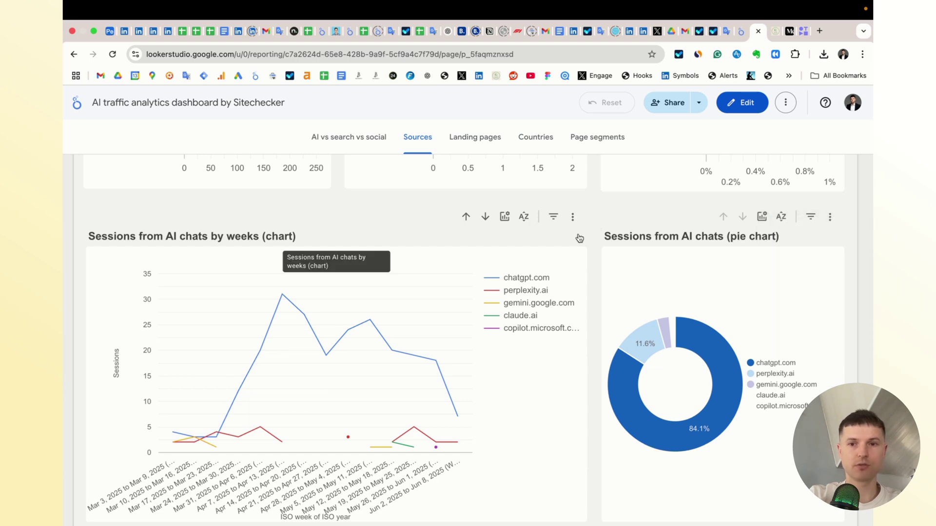
scroll(590, 226, "up", 5)
- Open the Landing pages page and review its landing pages table
scroll(590, 230, "up", 3)
left_click(475, 137)
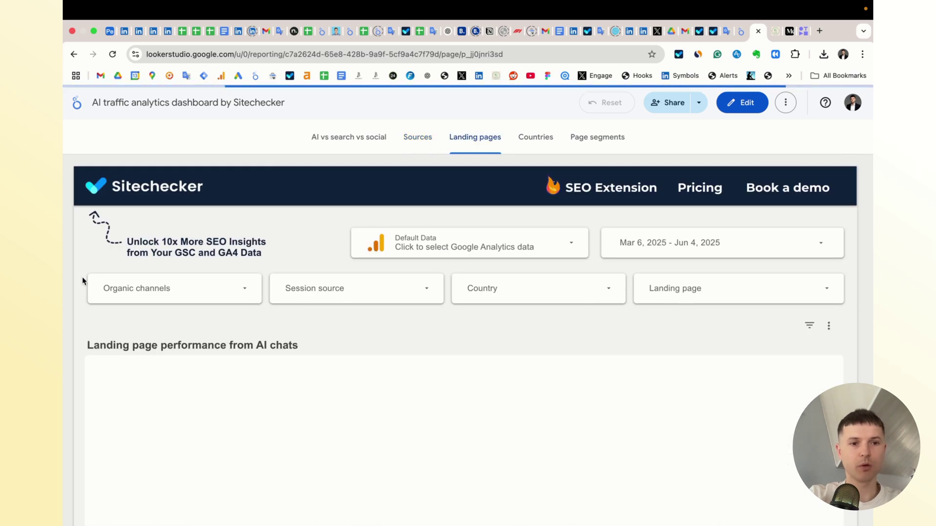
scroll(80, 317, "down", 10)
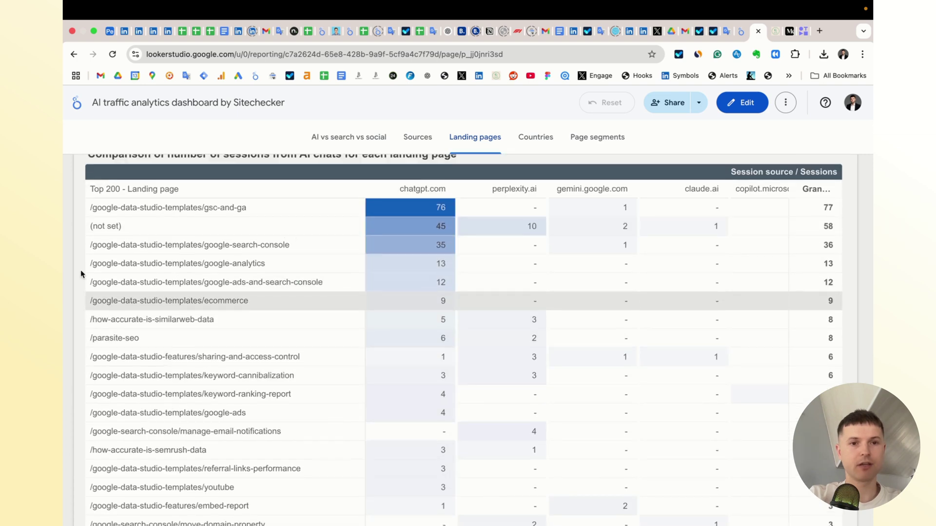
scroll(399, 267, "up", 1)
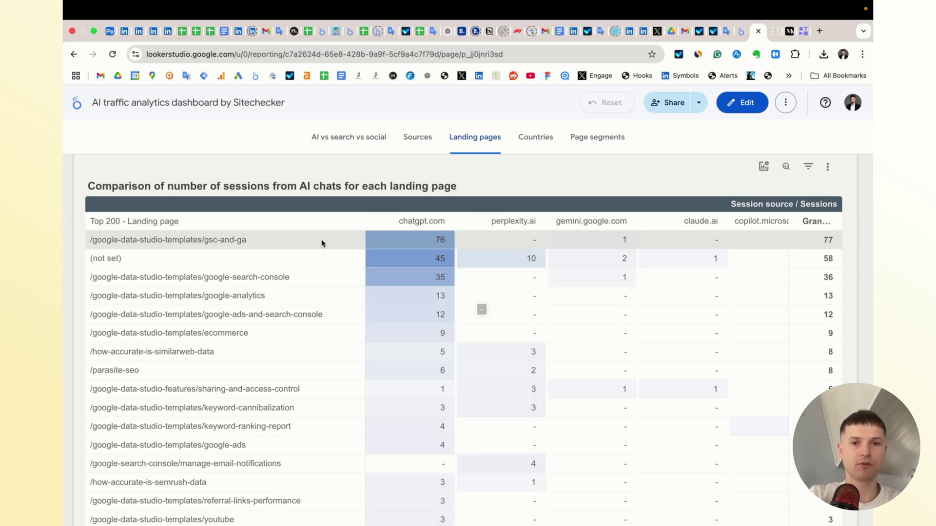
scroll(466, 318, "down", 5)
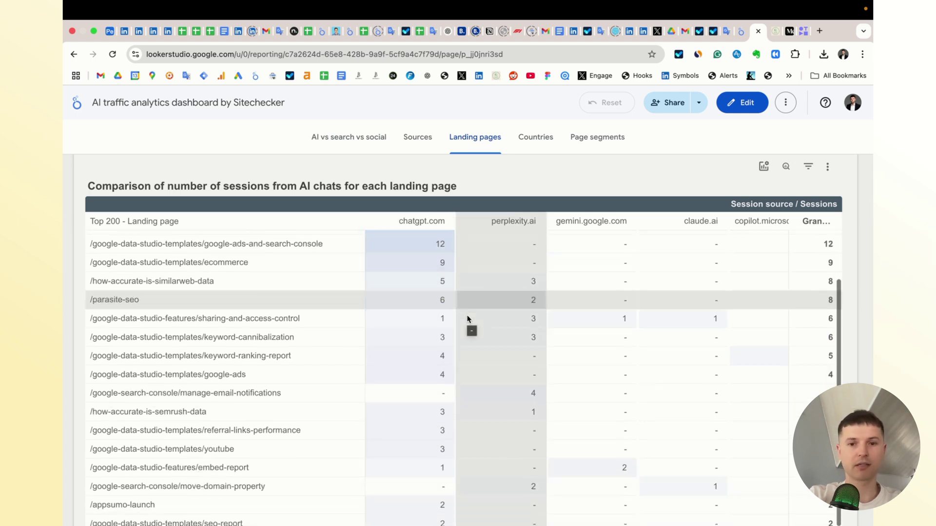
scroll(467, 318, "up", 5)
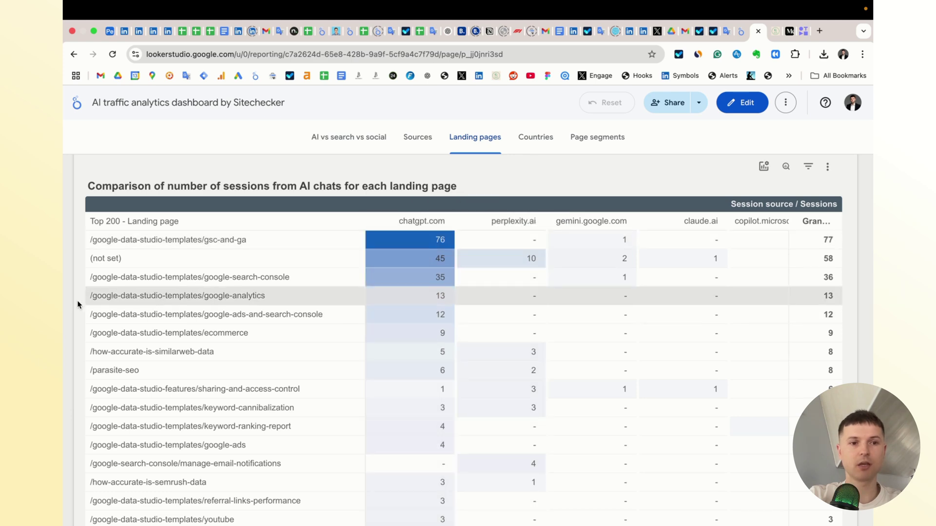
scroll(511, 167, "up", 10)
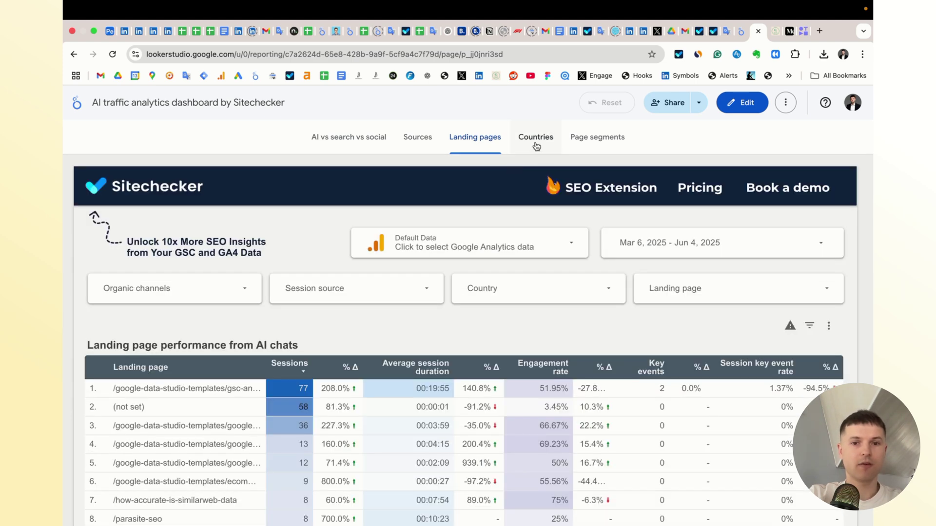
scroll(484, 310, "down", 1)
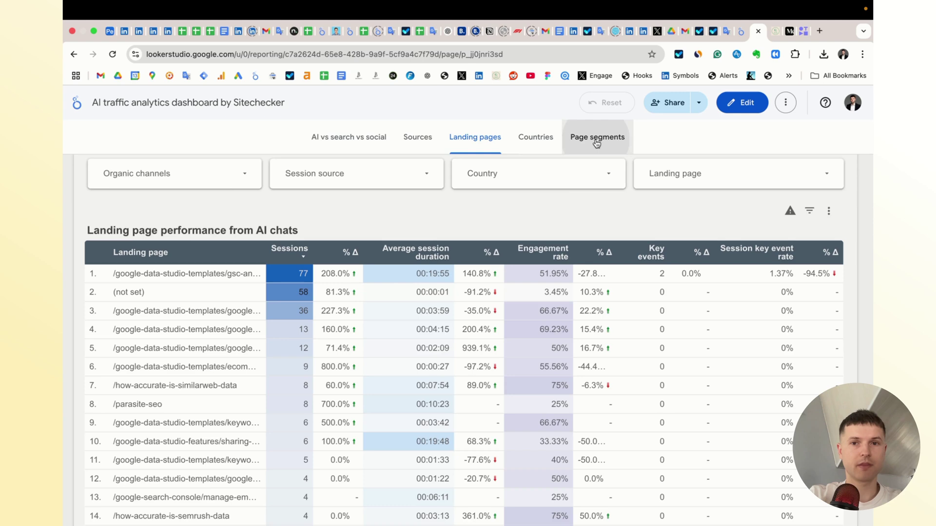
- Go to the Page segments page (page 5) and put the report into edit mode
left_click(597, 137)
scroll(81, 303, "down", 5)
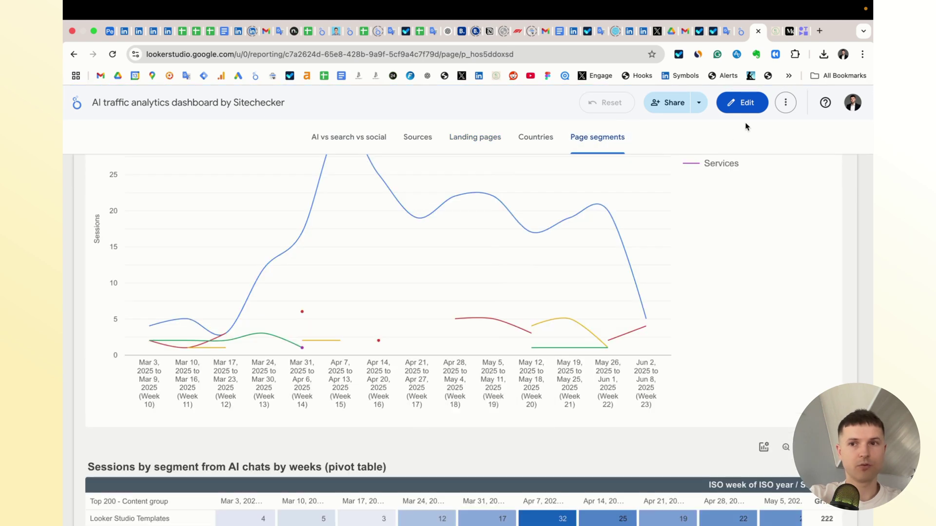
left_click(742, 102)
- Inspect the sessions-by-segment line chart: a Content group breakdown filtered to AI chats
left_click(378, 255)
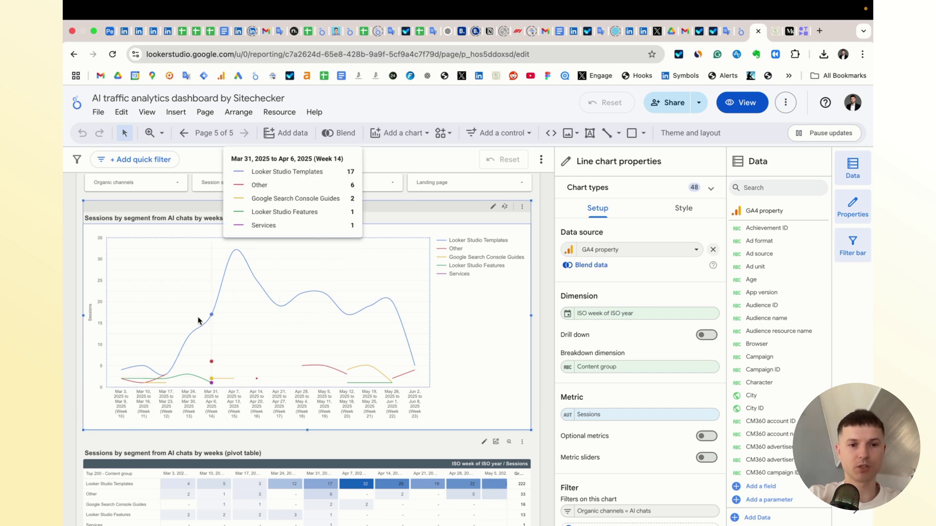
scroll(375, 285, "down", 1)
scroll(463, 292, "up", 3)
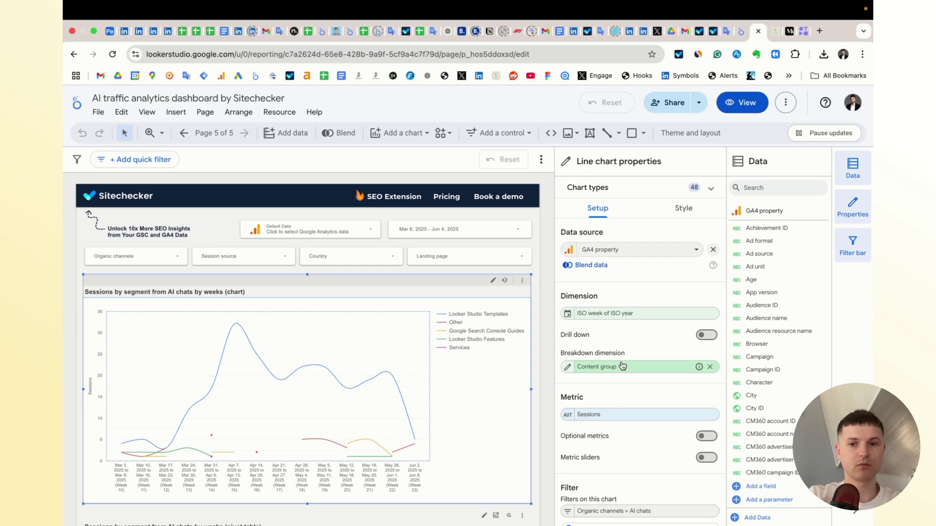
scroll(541, 331, "down", 5)
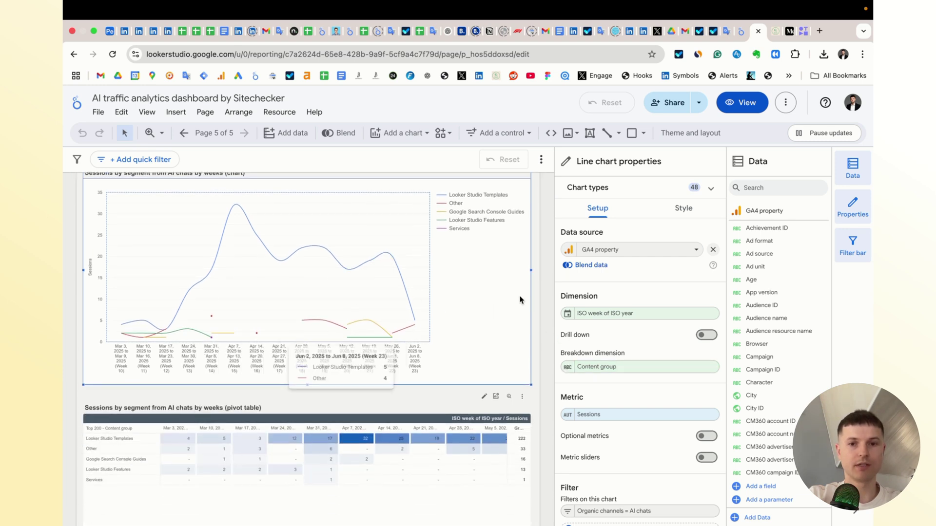
scroll(541, 288, "up", 5)
scroll(546, 282, "down", 2)
scroll(546, 282, "up", 2)
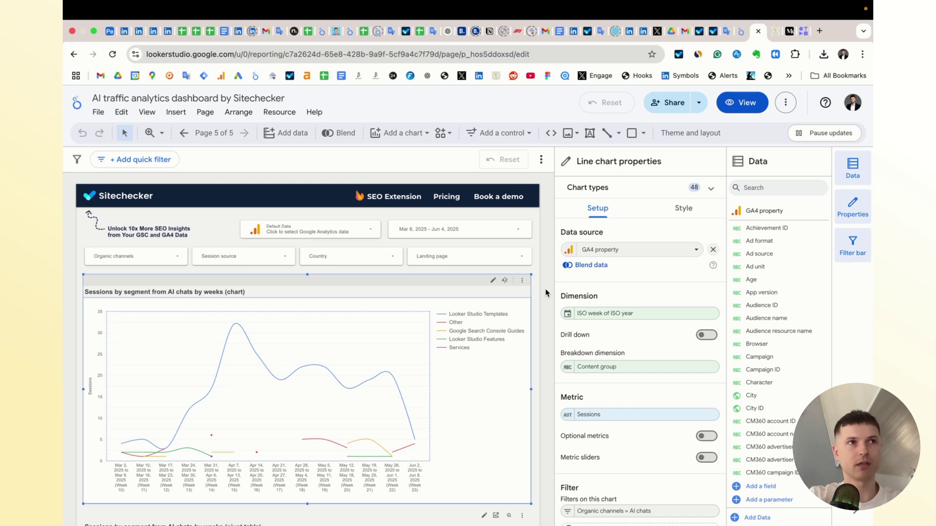
- Return to view mode and select the Organic channels CASE formula in the Substack blog post
left_click(744, 107)
left_click(773, 30)
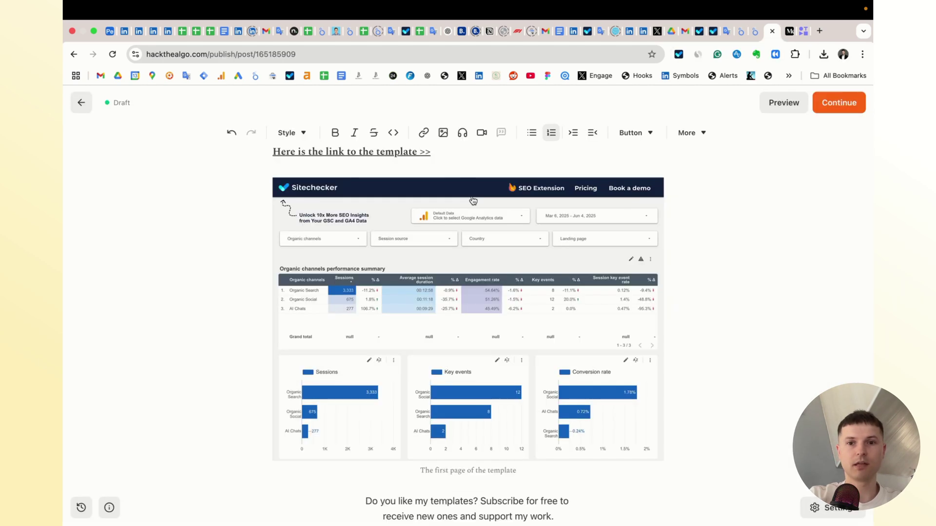
scroll(218, 263, "up", 2)
scroll(218, 262, "down", 20)
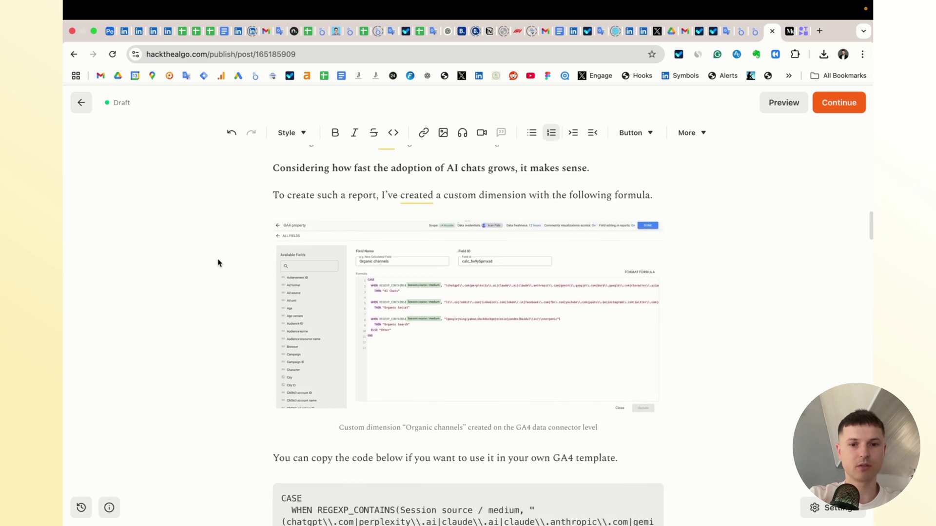
left_click_drag(281, 236, 369, 440)
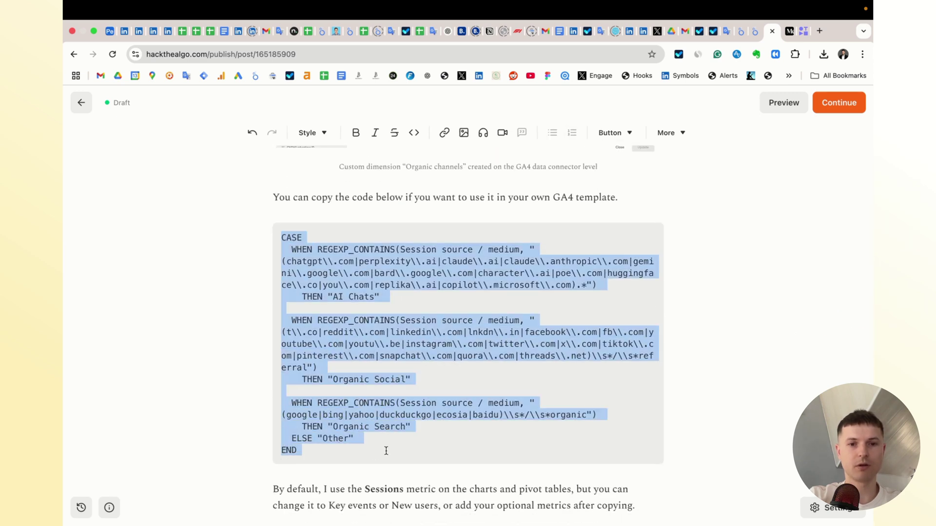
left_click(755, 31)
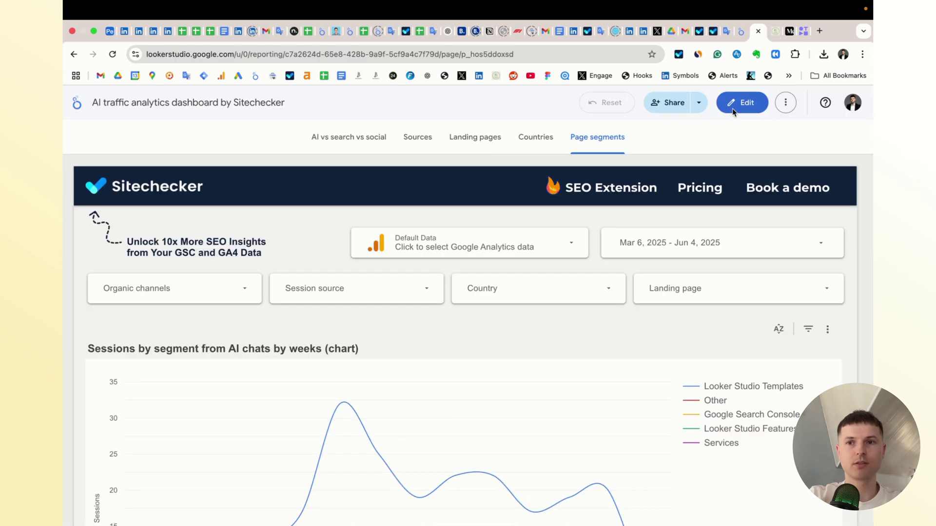
- Make a copy of the report and choose to create a new data source for it
left_click(785, 102)
left_click(740, 182)
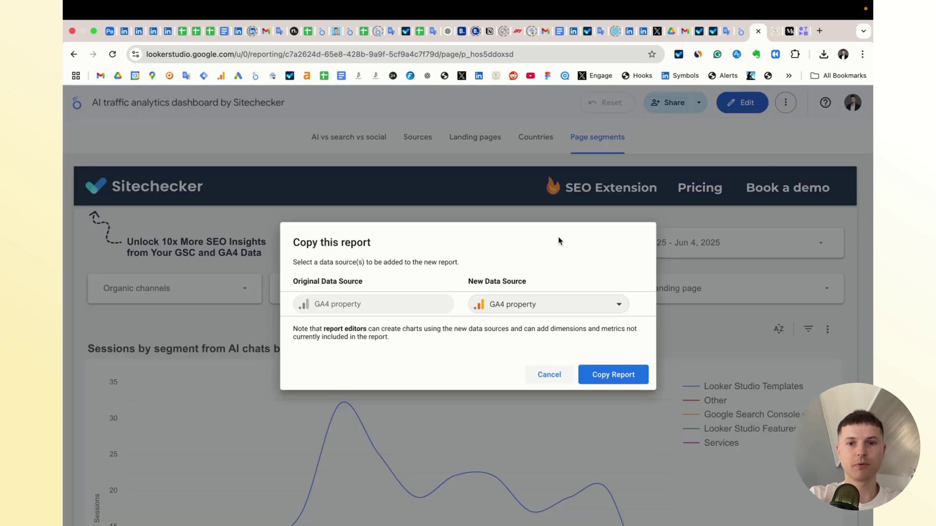
left_click(568, 304)
left_click(517, 504)
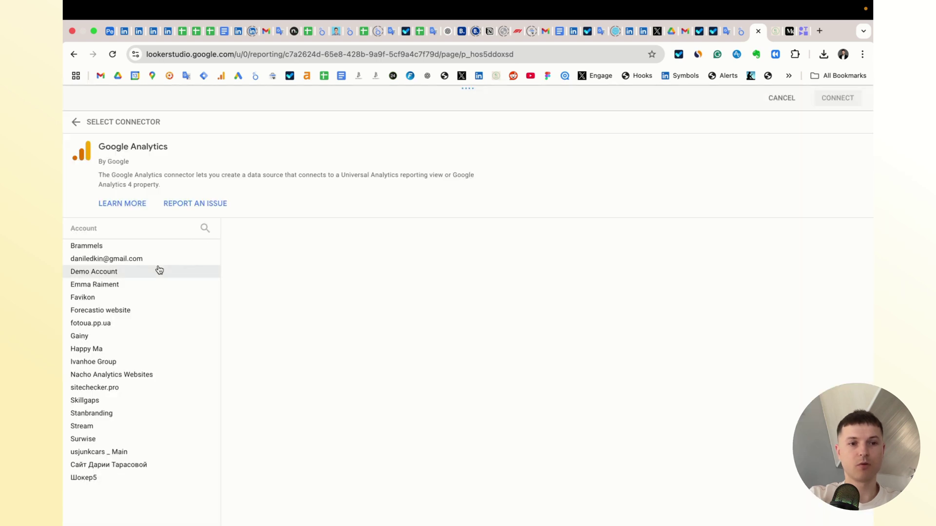
- Connect the GA4 data source for the sitechecker.pro app + web property
left_click(138, 388)
left_click(278, 271)
left_click(838, 98)
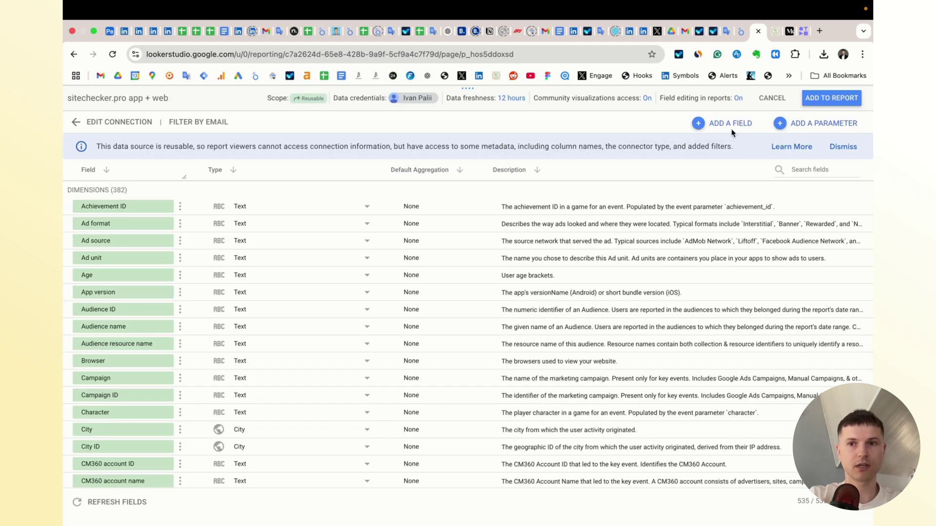
- Add an 'Organic channels' calculated field using the pasted CASE formula, then create the report copy
left_click(729, 124)
left_click(739, 130)
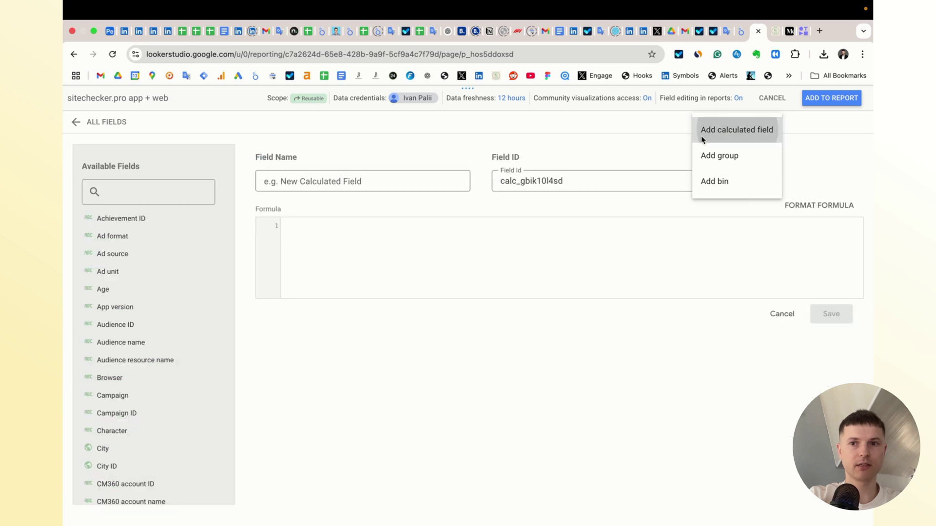
left_click(478, 255)
key("ctrl+v")
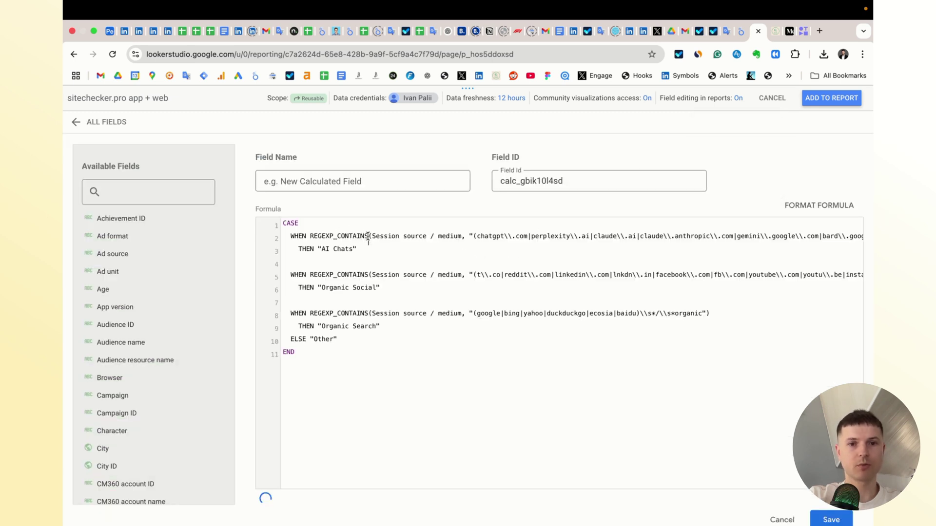
left_click(264, 180)
type("Organic channels")
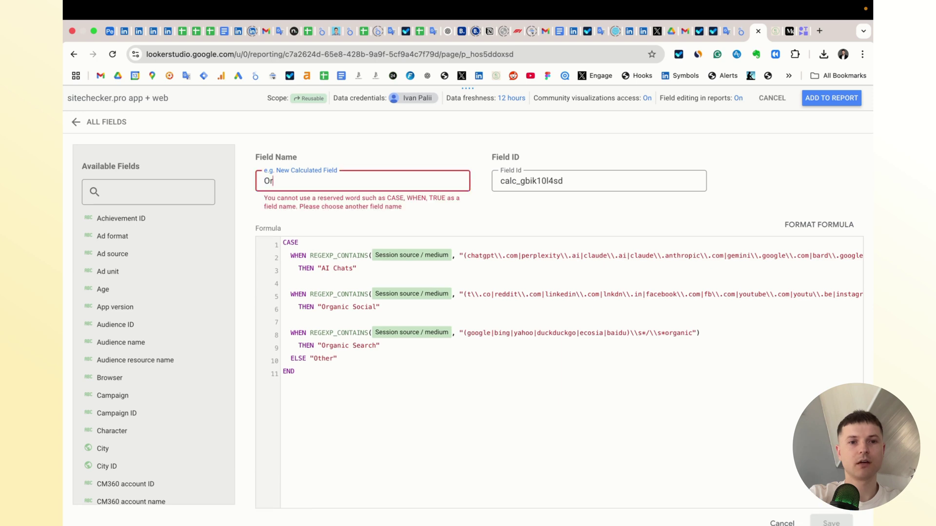
left_click(815, 501)
left_click(831, 98)
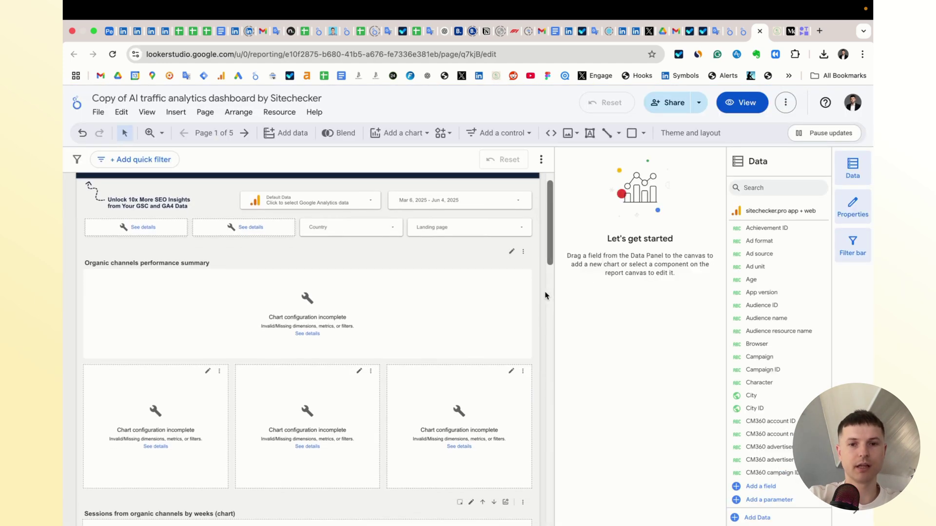
- Re-point the 'Exclude other from organic channels' filter to exclude rows where Organic channels equals Other
left_click(411, 313)
scroll(652, 299, "down", 3)
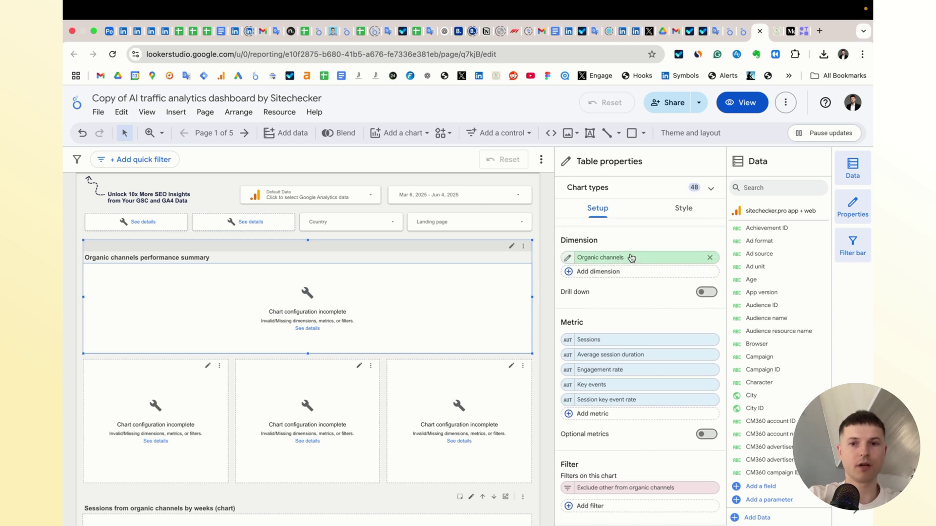
scroll(636, 282, "down", 5)
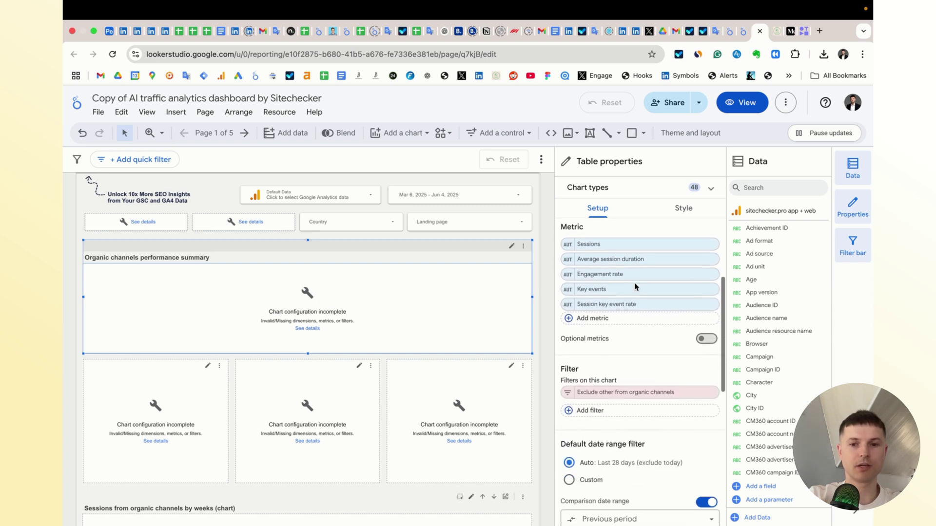
left_click(647, 388)
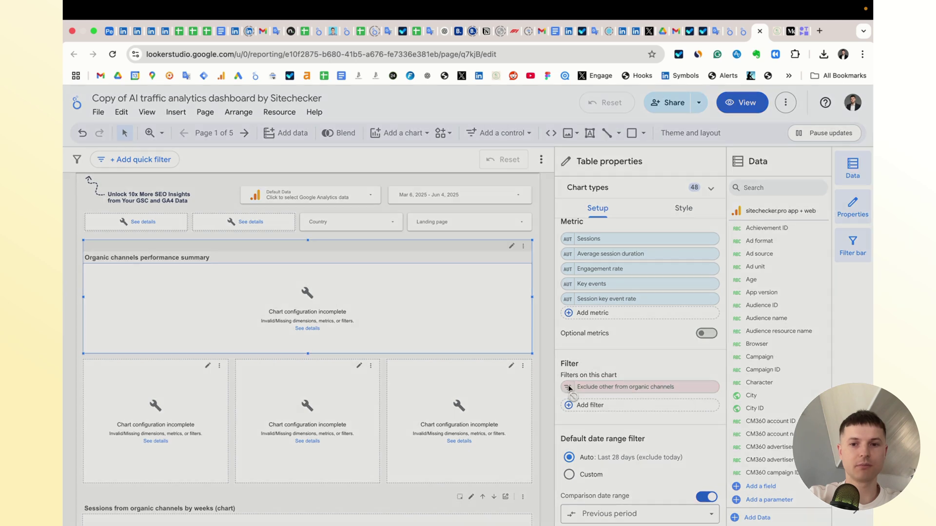
left_click(255, 382)
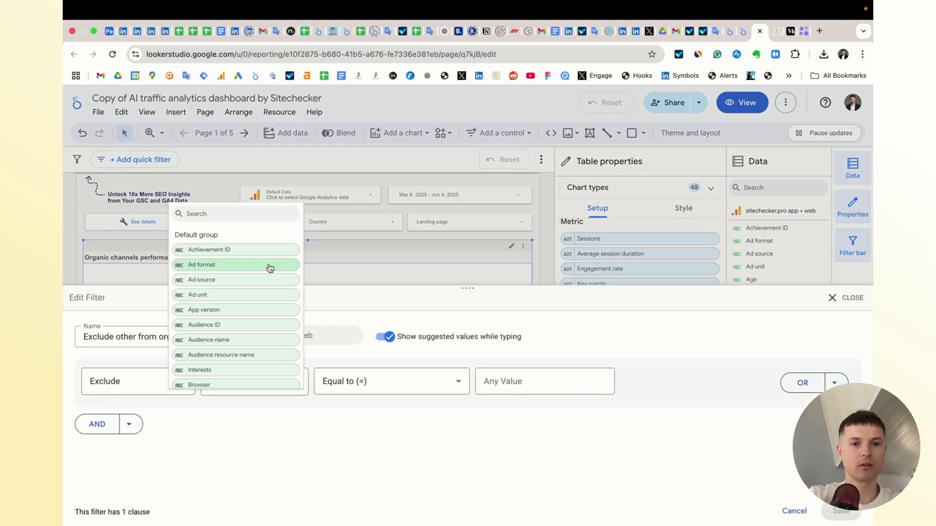
left_click(211, 340)
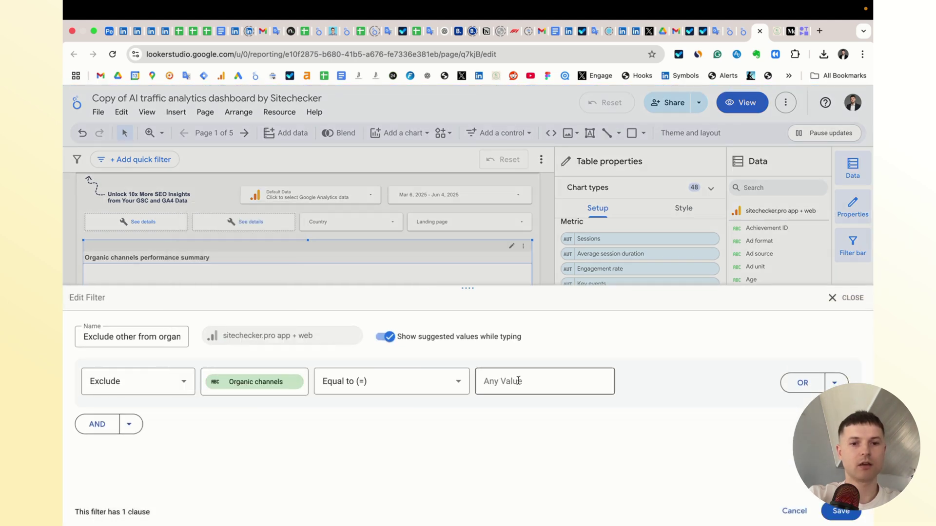
left_click(521, 389)
left_click(522, 412)
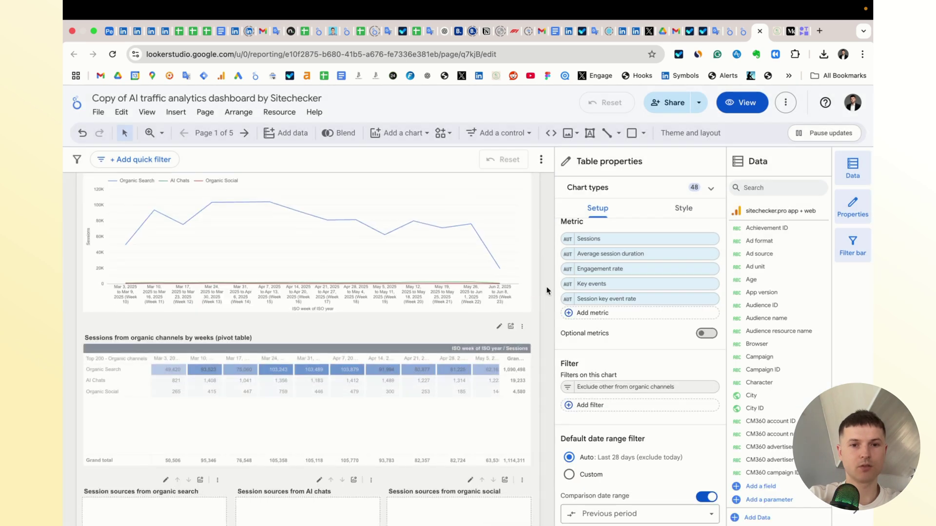
- Select the organic search pie chart, then the organic channels summary table, to reach their filters
scroll(546, 291, "down", 5)
scroll(546, 291, "up", 1)
left_click(171, 341)
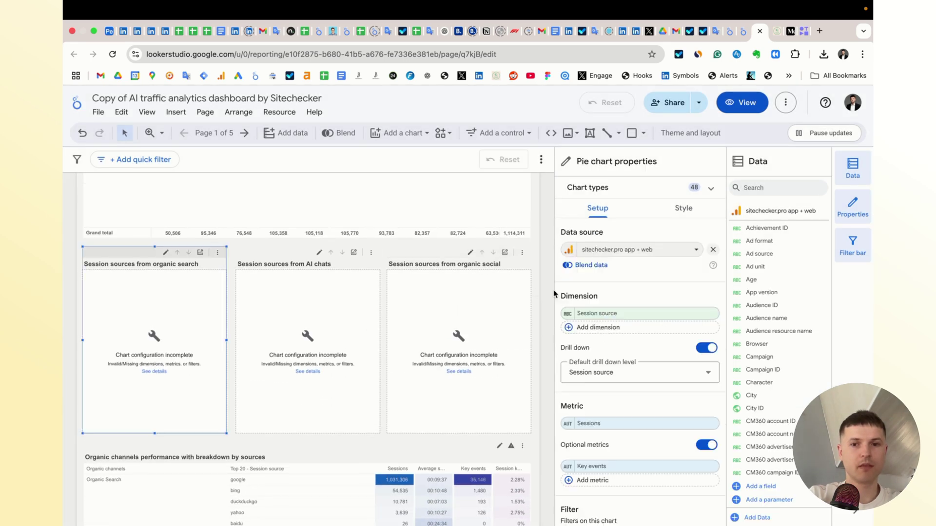
scroll(633, 312, "down", 5)
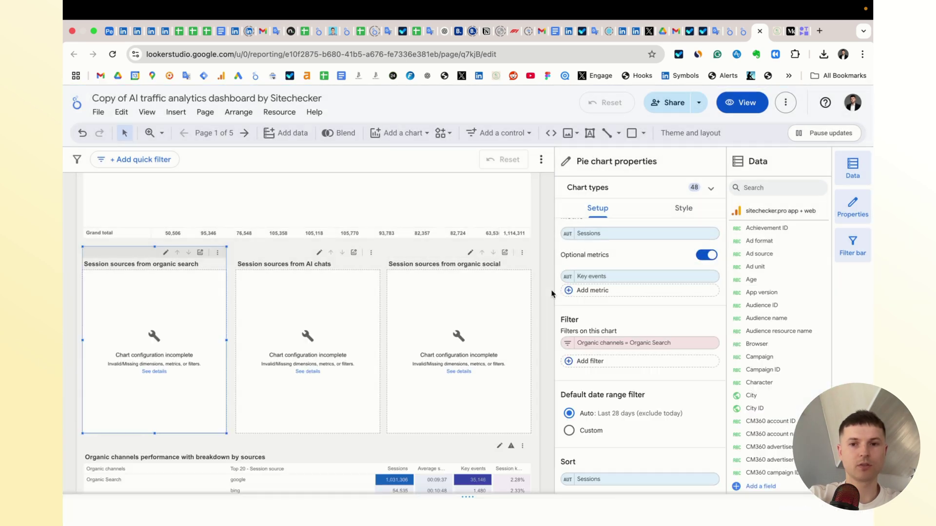
scroll(401, 218, "up", 7)
key("Escape")
scroll(402, 215, "up", 5)
left_click(392, 328)
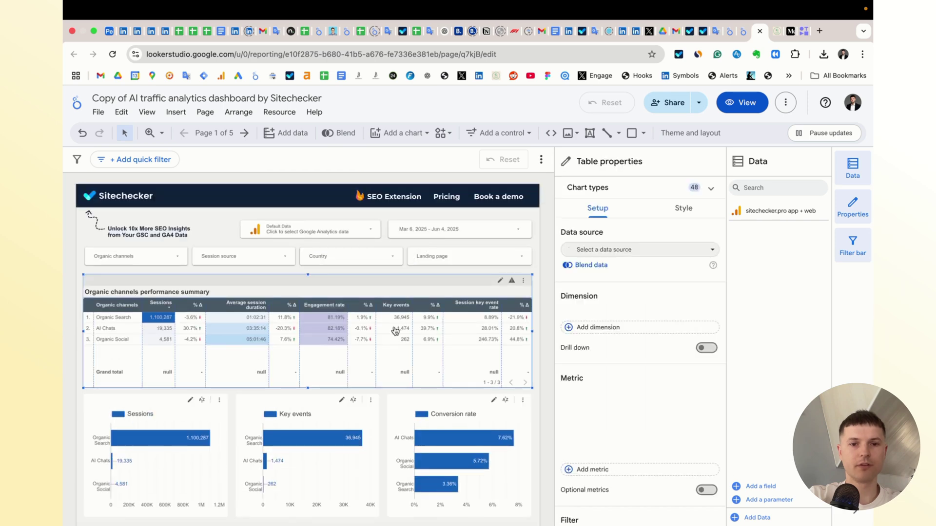
scroll(576, 430, "down", 3)
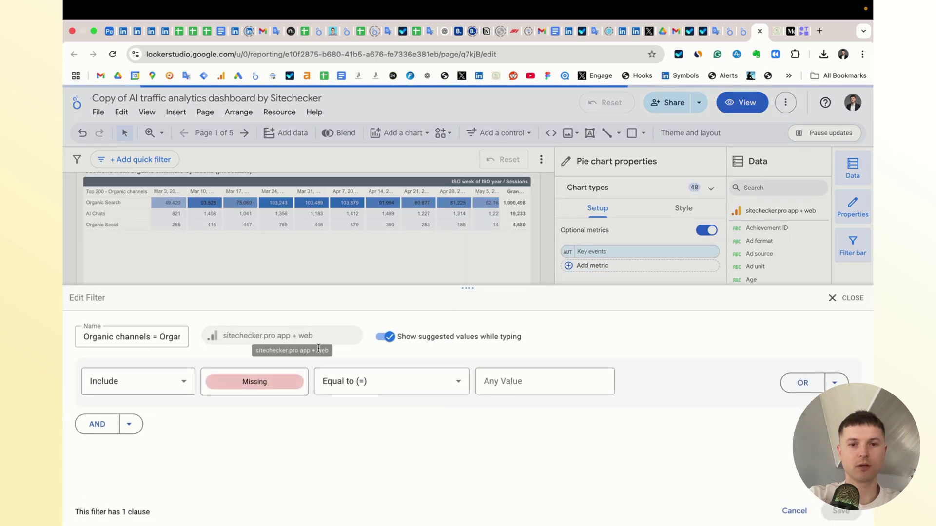
- Set the pie chart filters to Organic channels, matching Organic Search and AI Chats
left_click(292, 383)
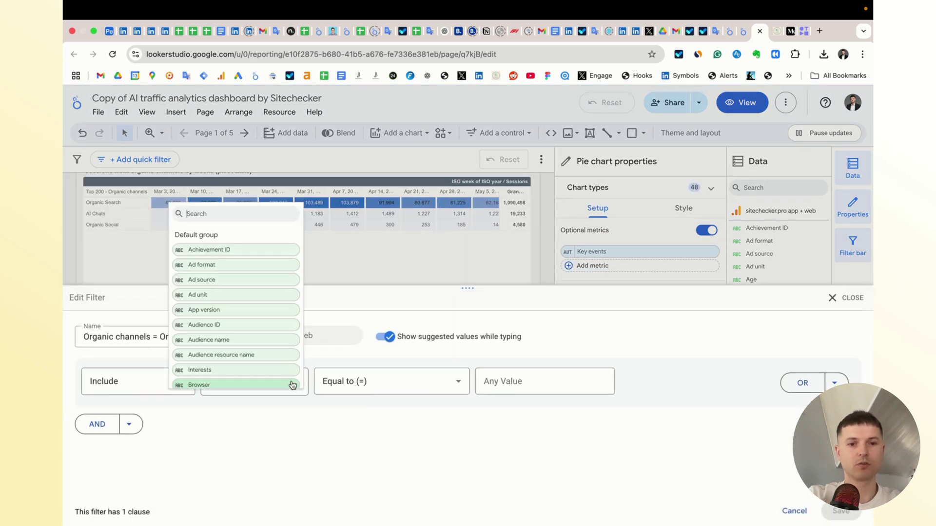
type("organic")
left_click(209, 294)
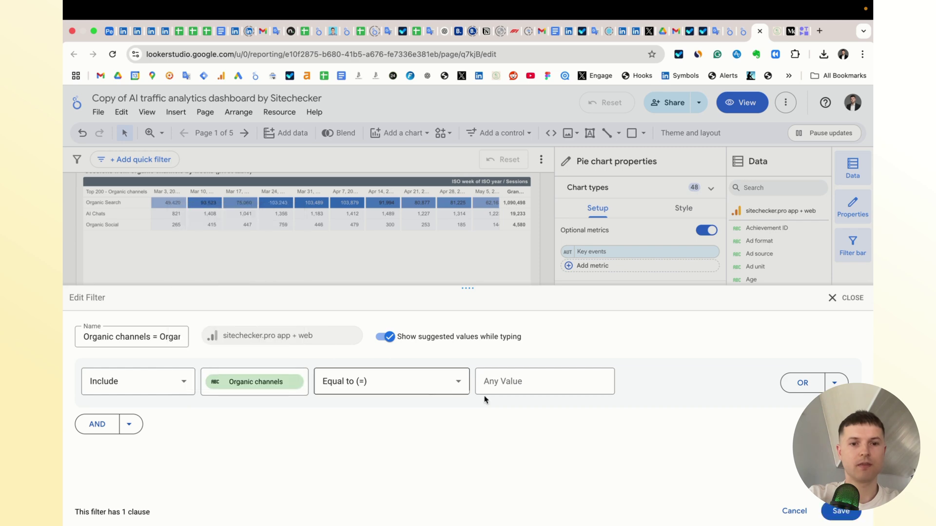
left_click(522, 383)
left_click(544, 462)
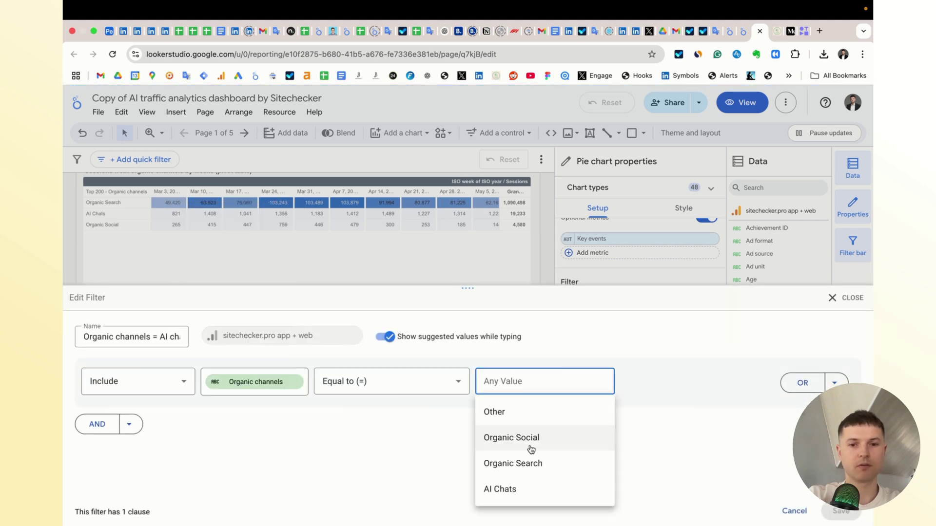
left_click(535, 488)
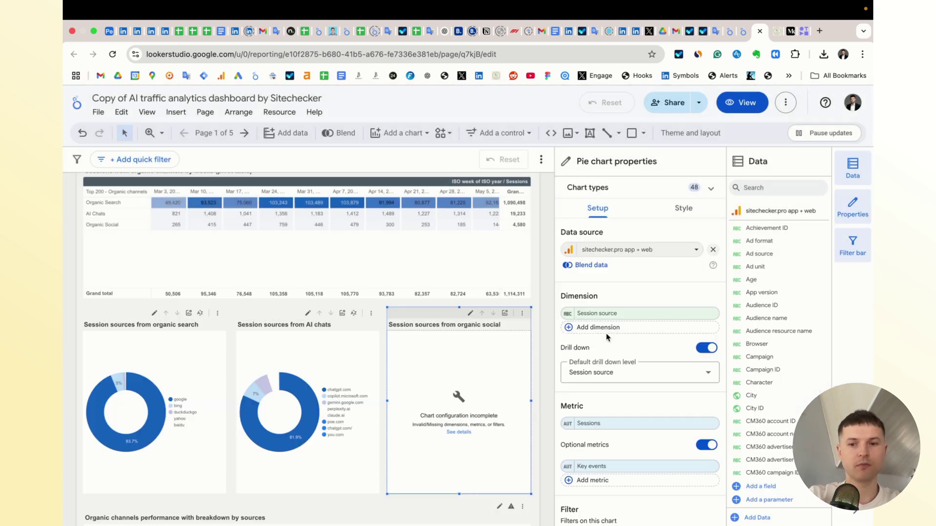
scroll(634, 341, "down", 5)
- Open the copy's Page segments page in view mode, where the AI chats chart shows only (not set), then resume editing
scroll(542, 302, "down", 10)
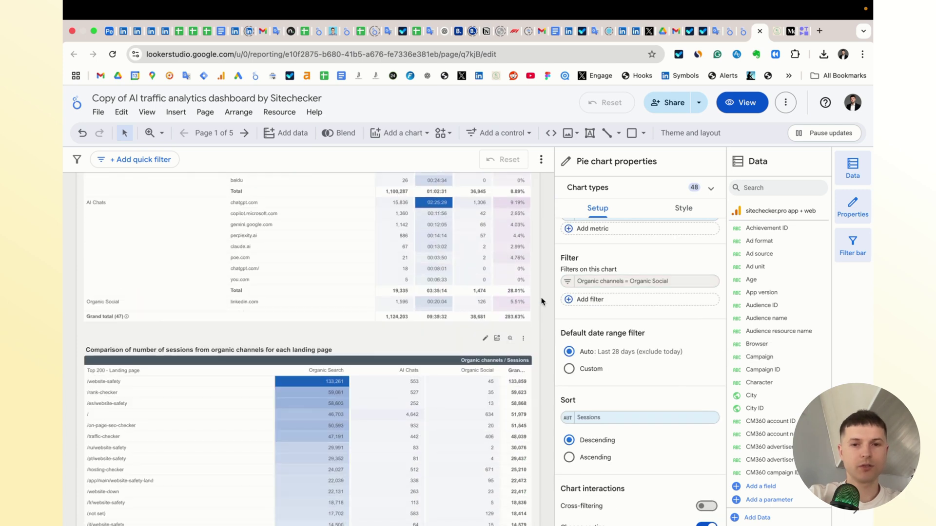
scroll(542, 302, "up", 10)
scroll(542, 301, "down", 12)
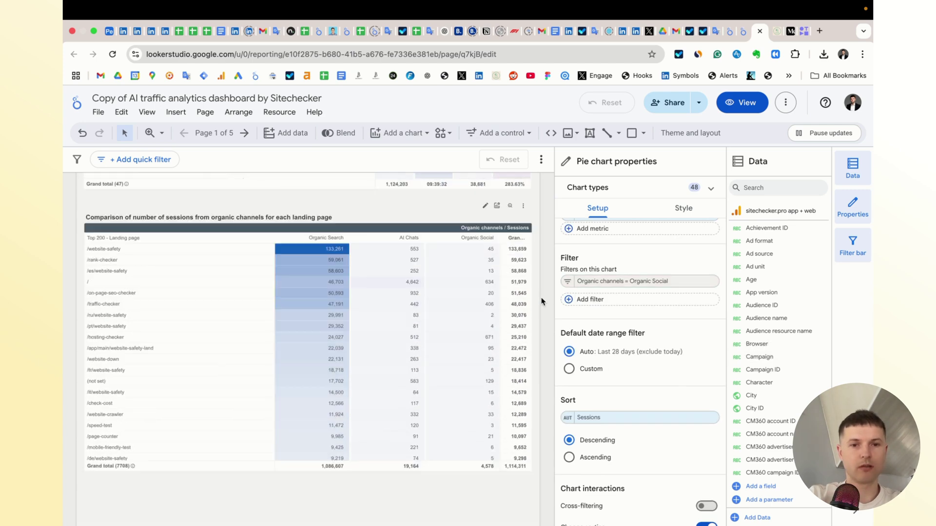
scroll(543, 302, "up", 5)
scroll(545, 332, "up", 10)
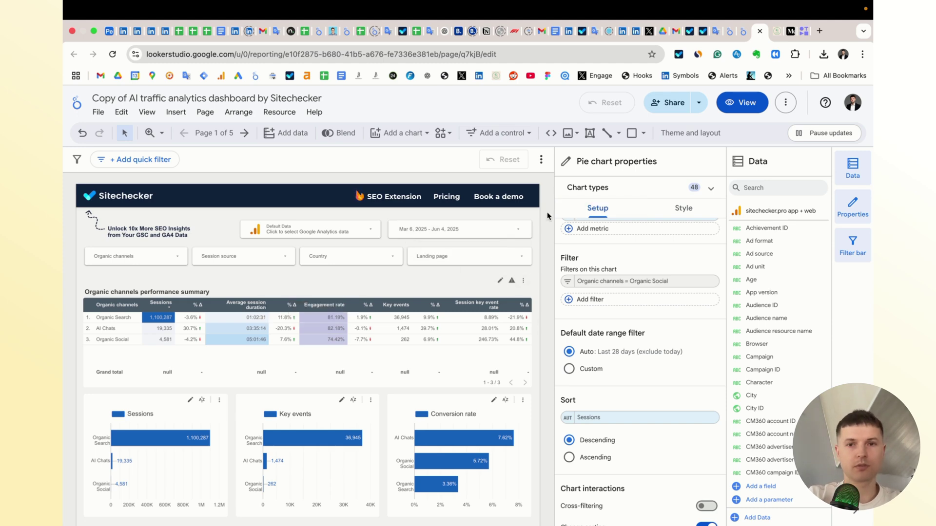
left_click(739, 104)
left_click(589, 139)
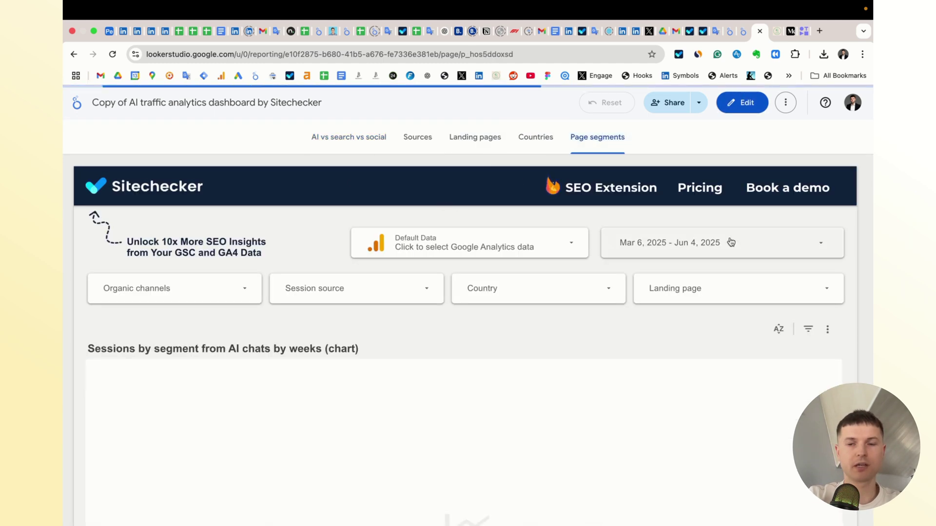
scroll(850, 292, "down", 4)
scroll(580, 379, "up", 4)
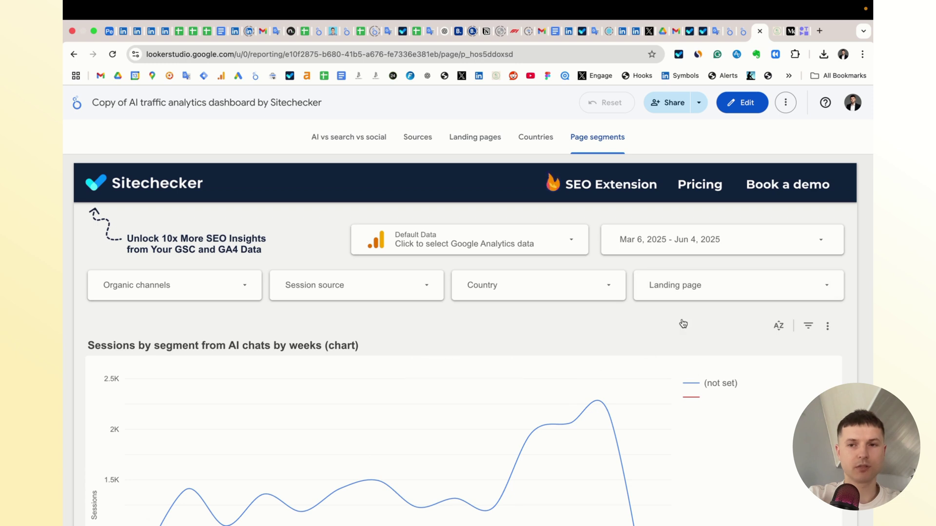
left_click(742, 102)
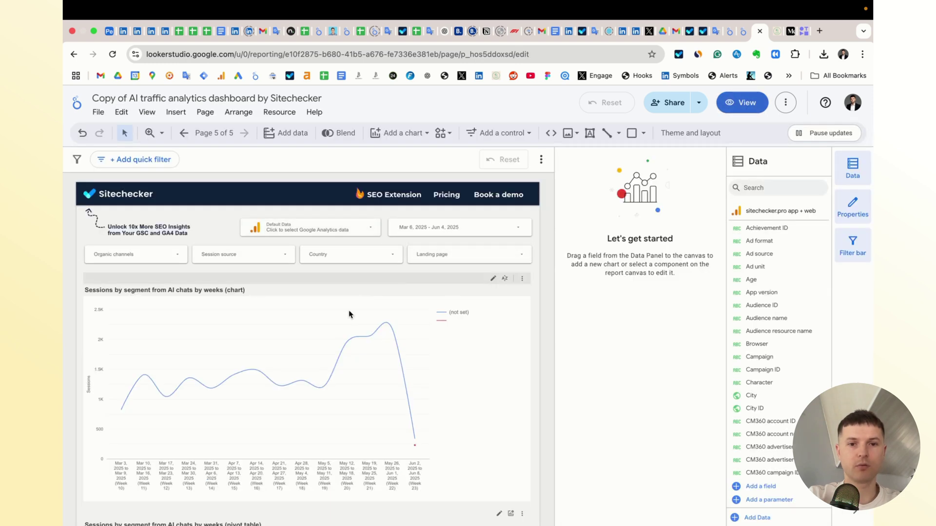
left_click(277, 116)
left_click(309, 132)
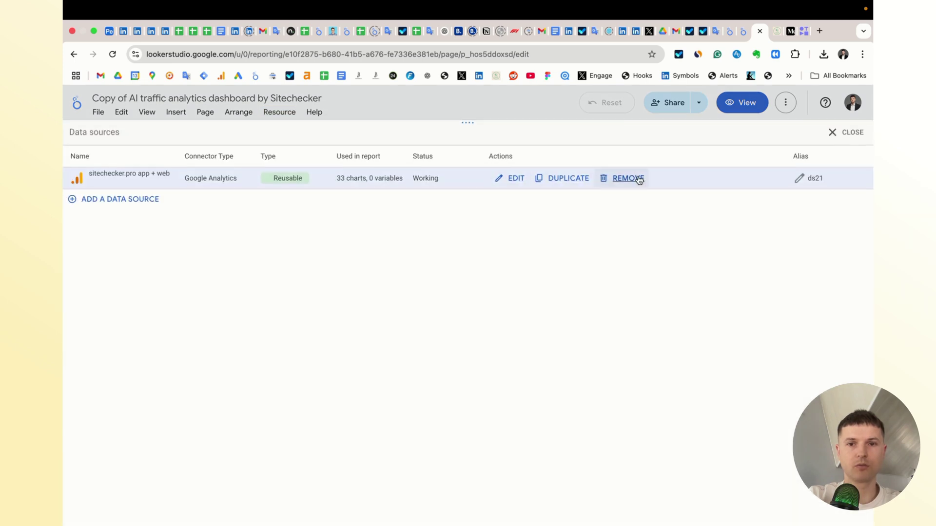
left_click(513, 179)
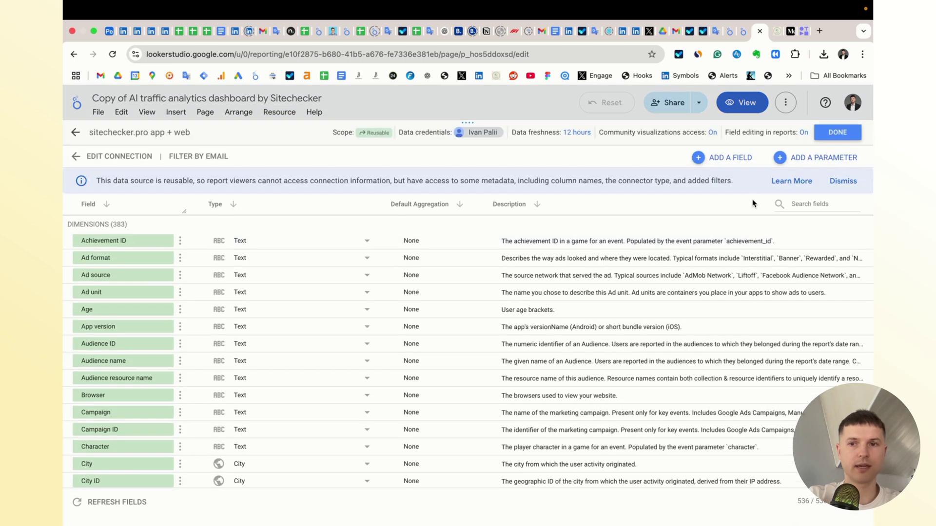
left_click(724, 161)
left_click(726, 161)
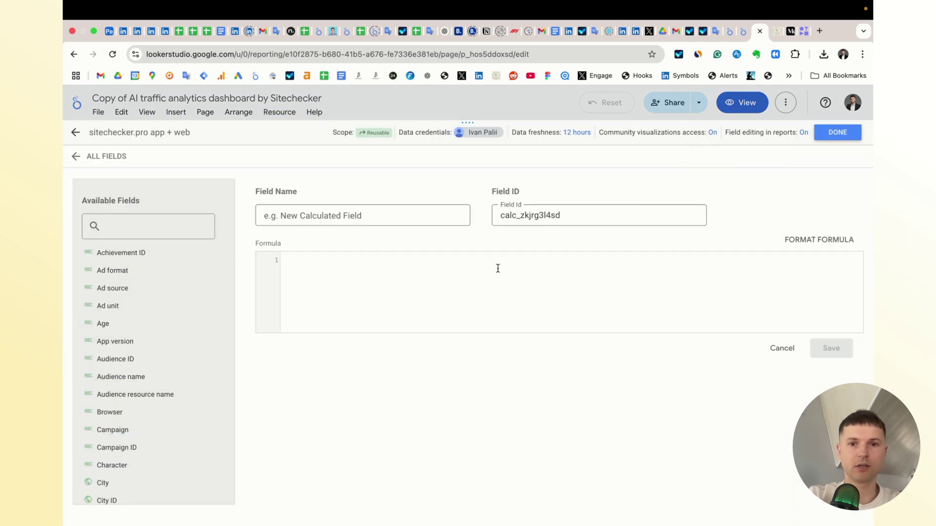
type("Case")
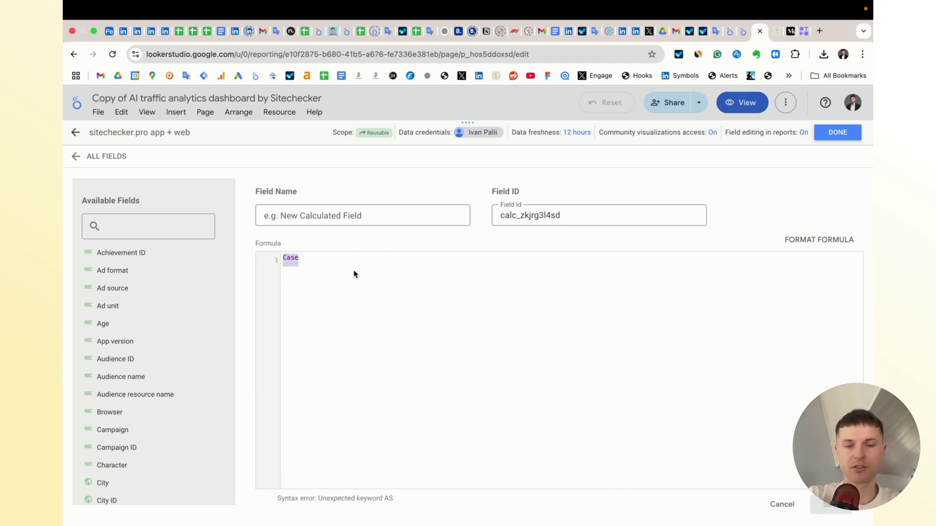
key("BackSpace")
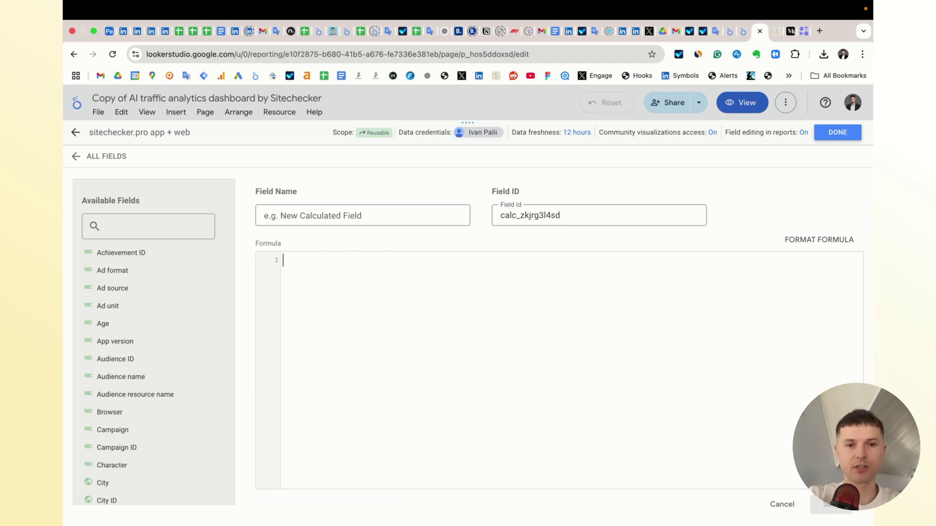
left_click(782, 506)
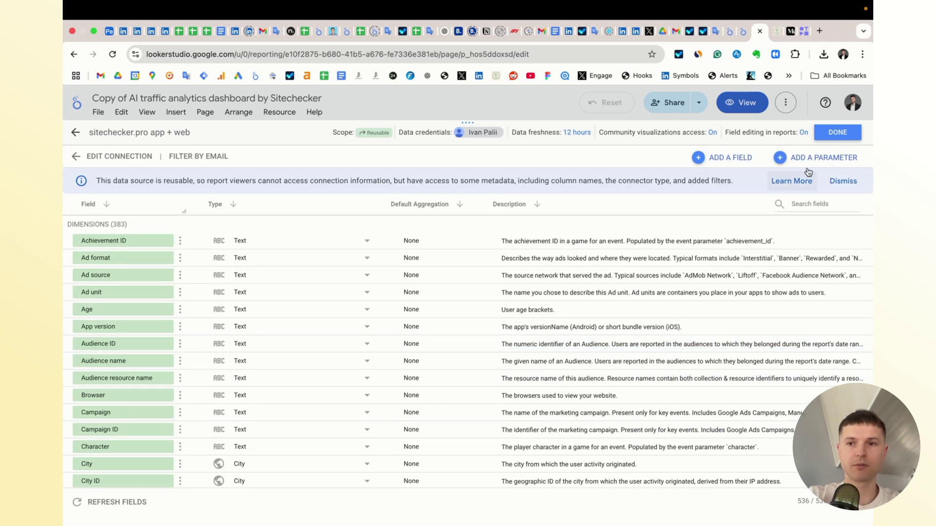
left_click(847, 132)
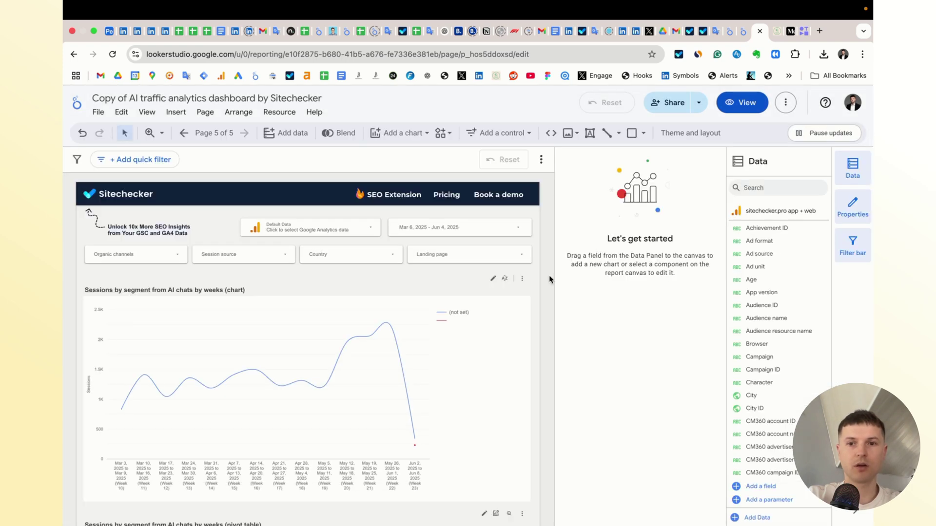